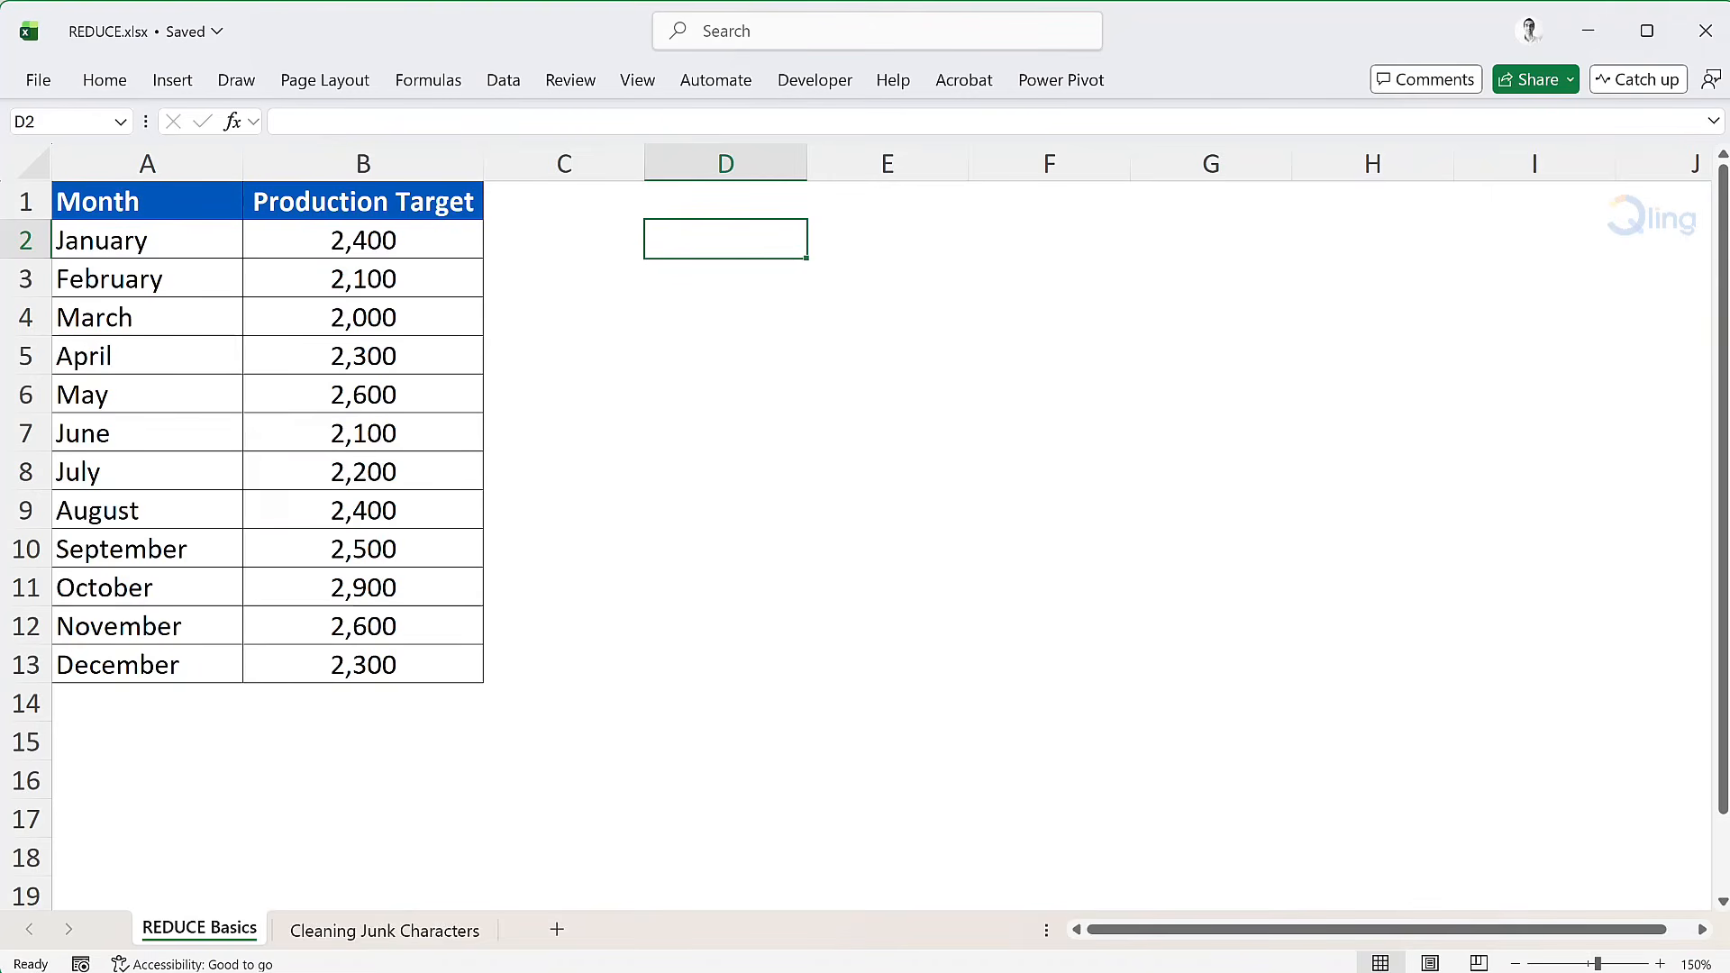
Step: Start a REDUCE formula in D2 with an initial value of 0 and the production targets B2:B13 as the array
type("=redu")
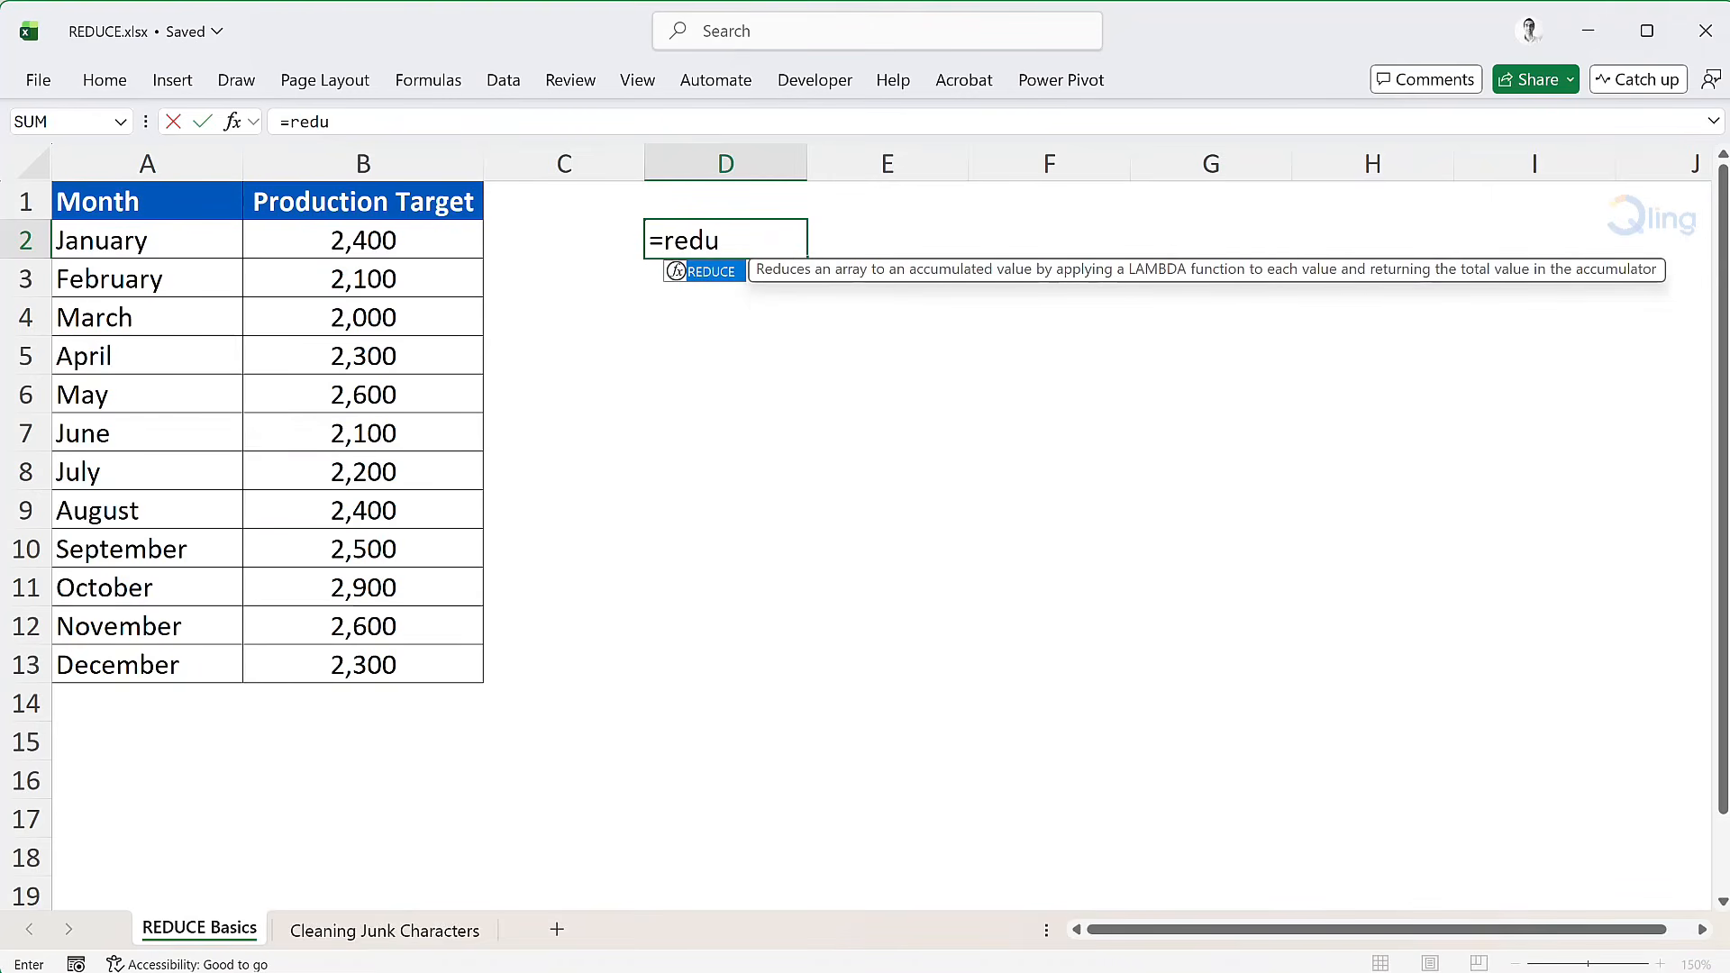
key("Tab")
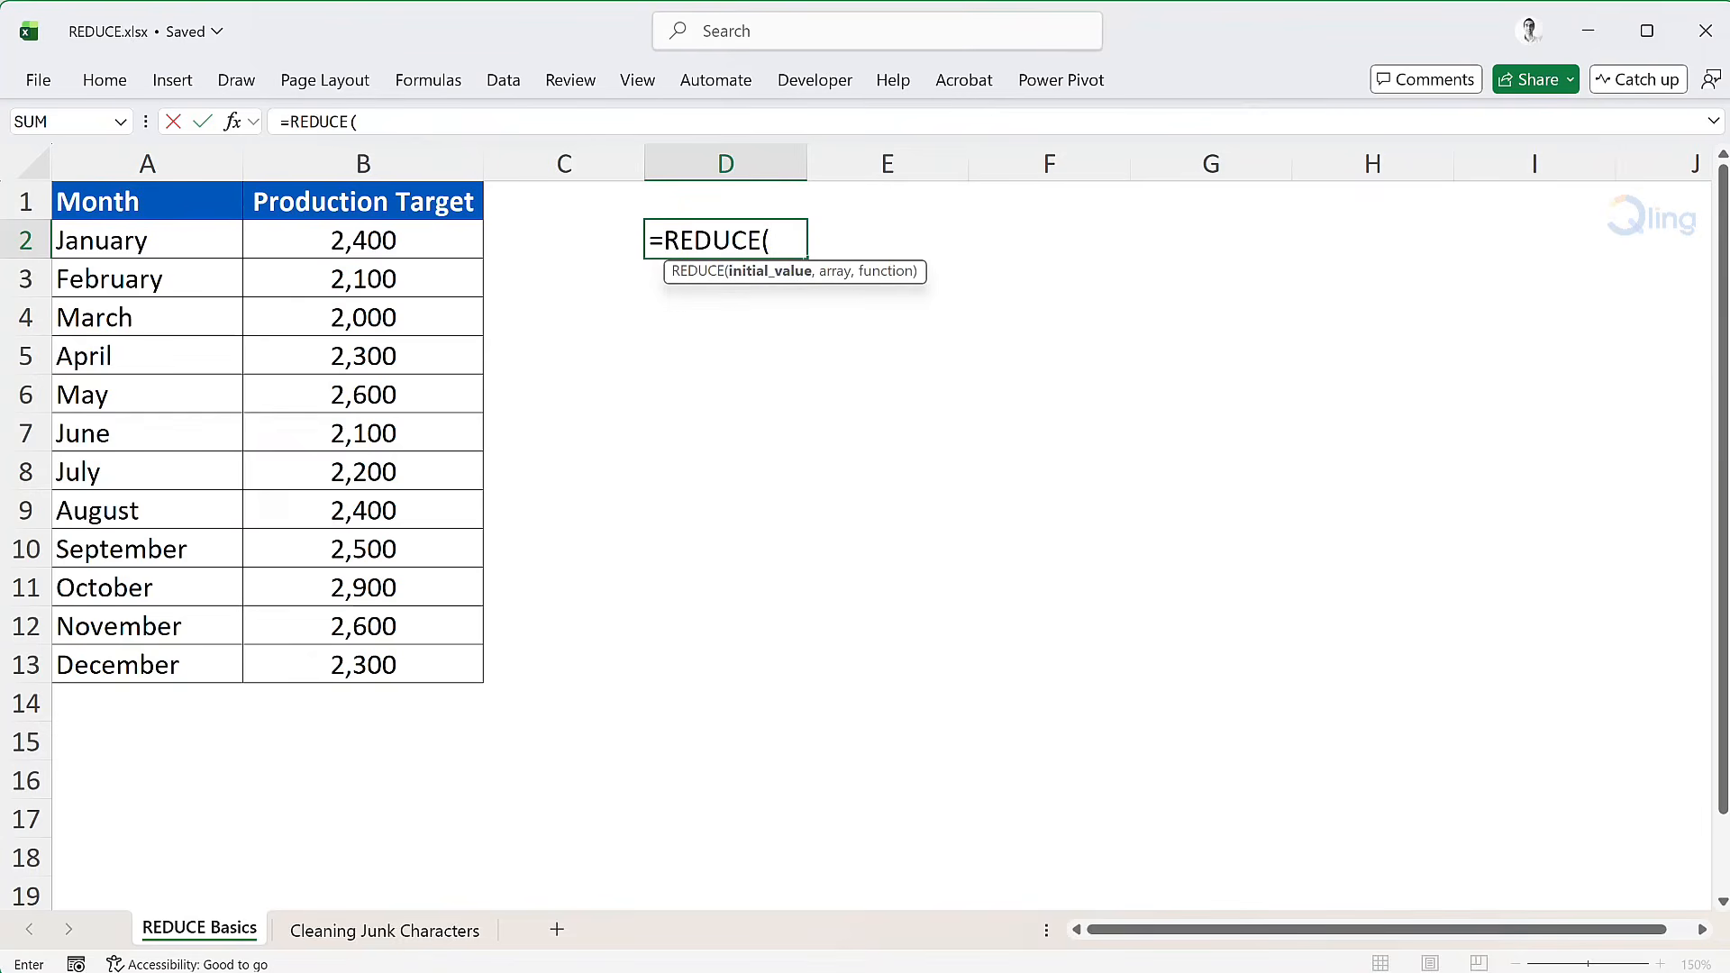
type("0")
type(",")
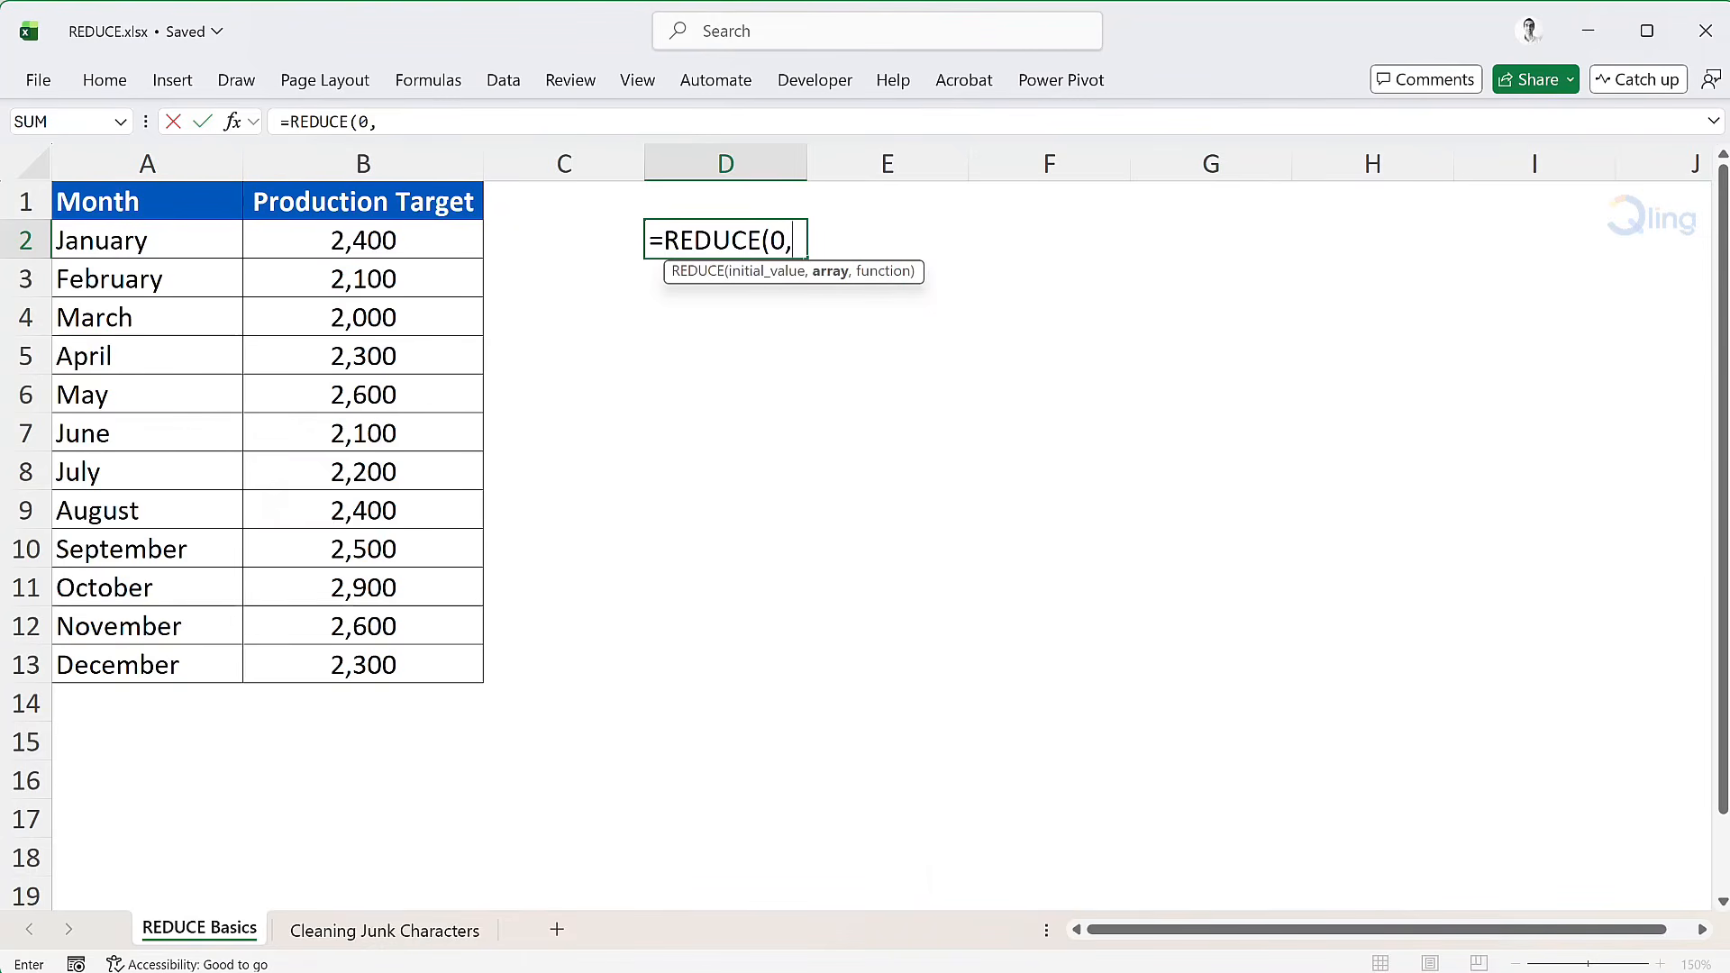
left_click_drag(433, 248, 418, 664)
type(",")
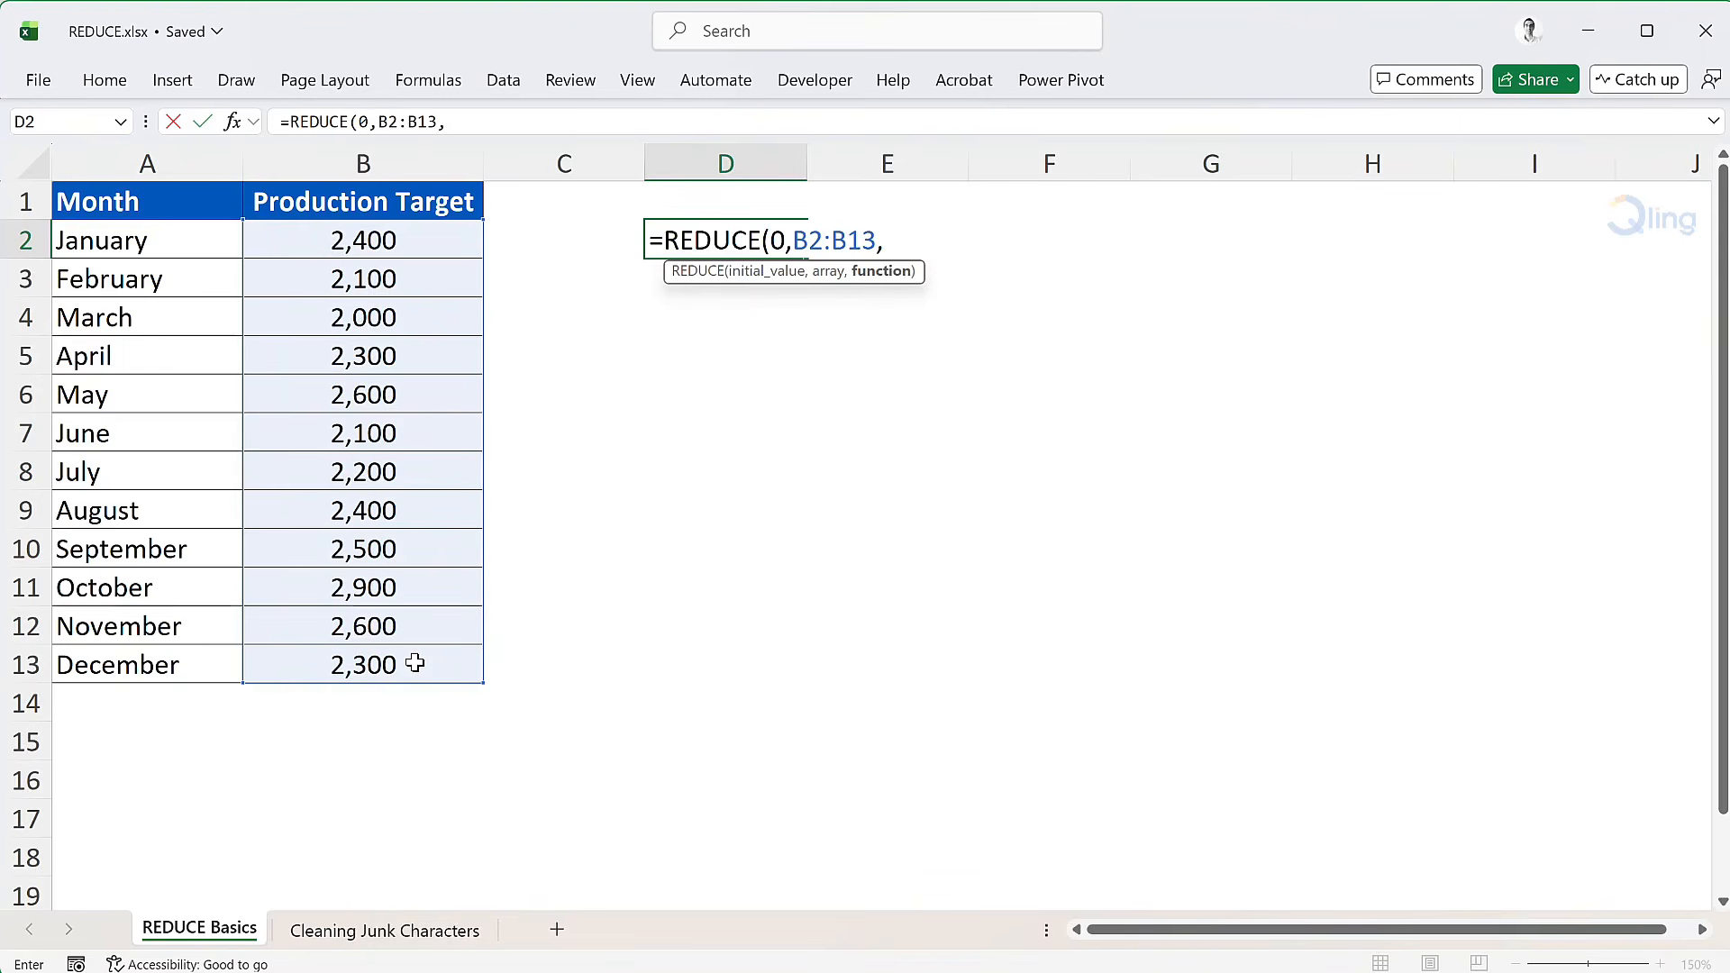
Step: Add a LAMBDA as the function argument of the REDUCE formula, with the parameters total and row
type("lambda")
key("Tab")
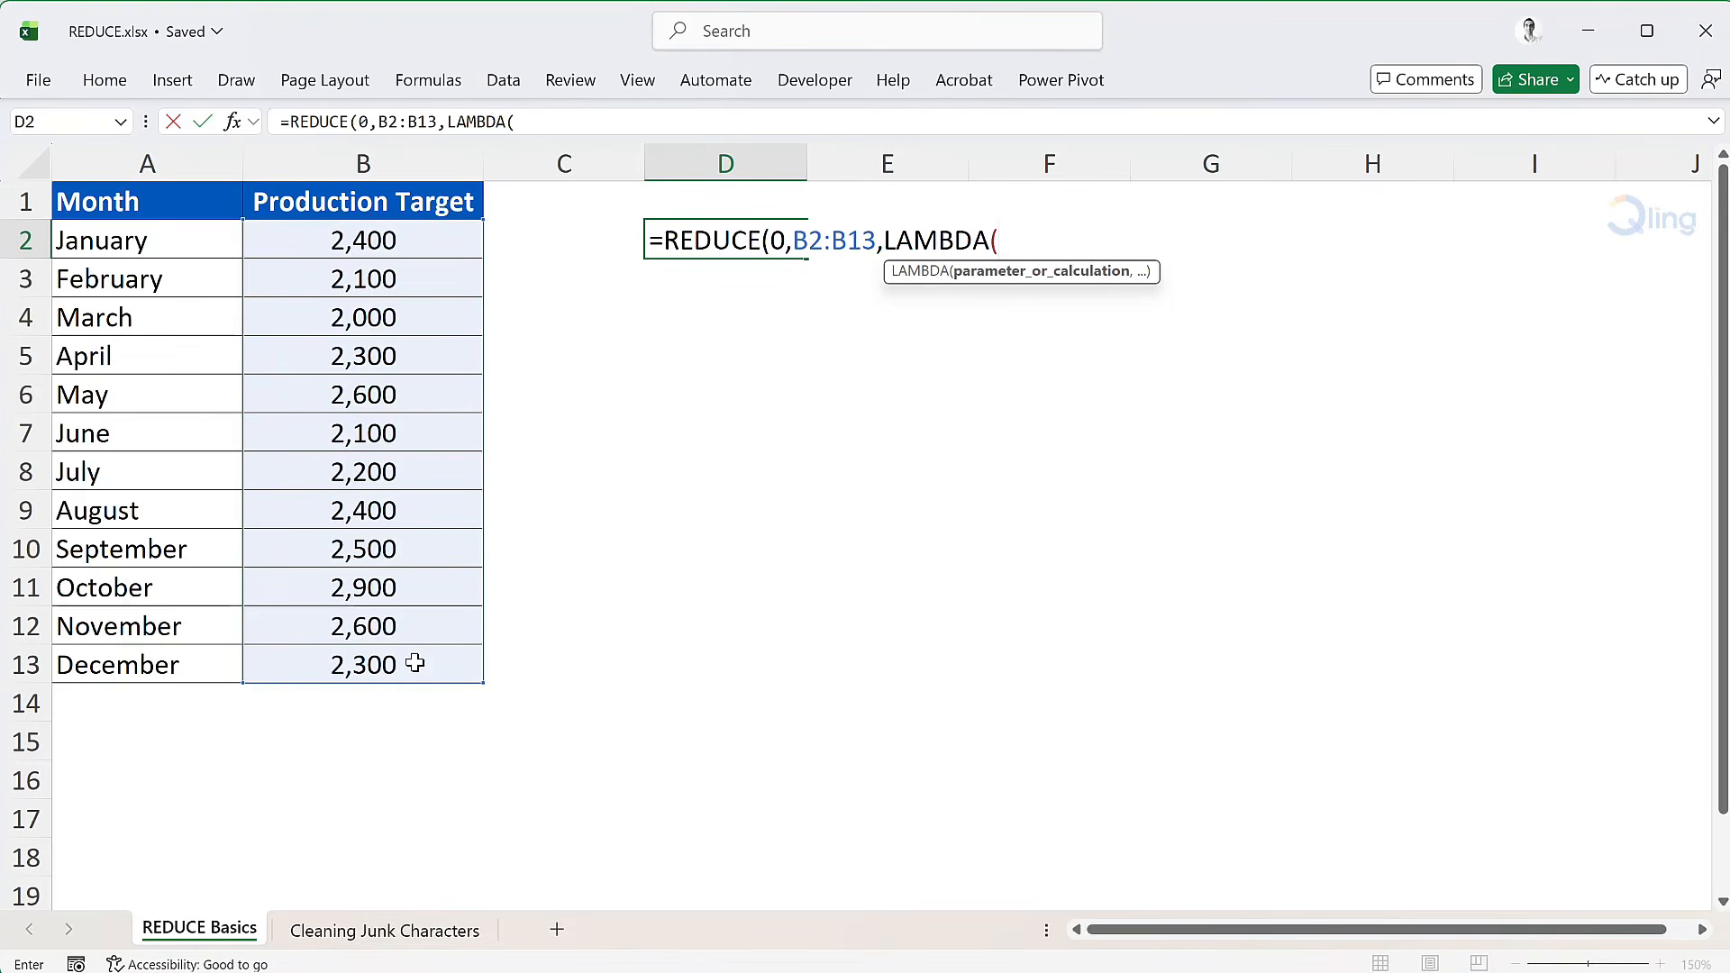
type("total")
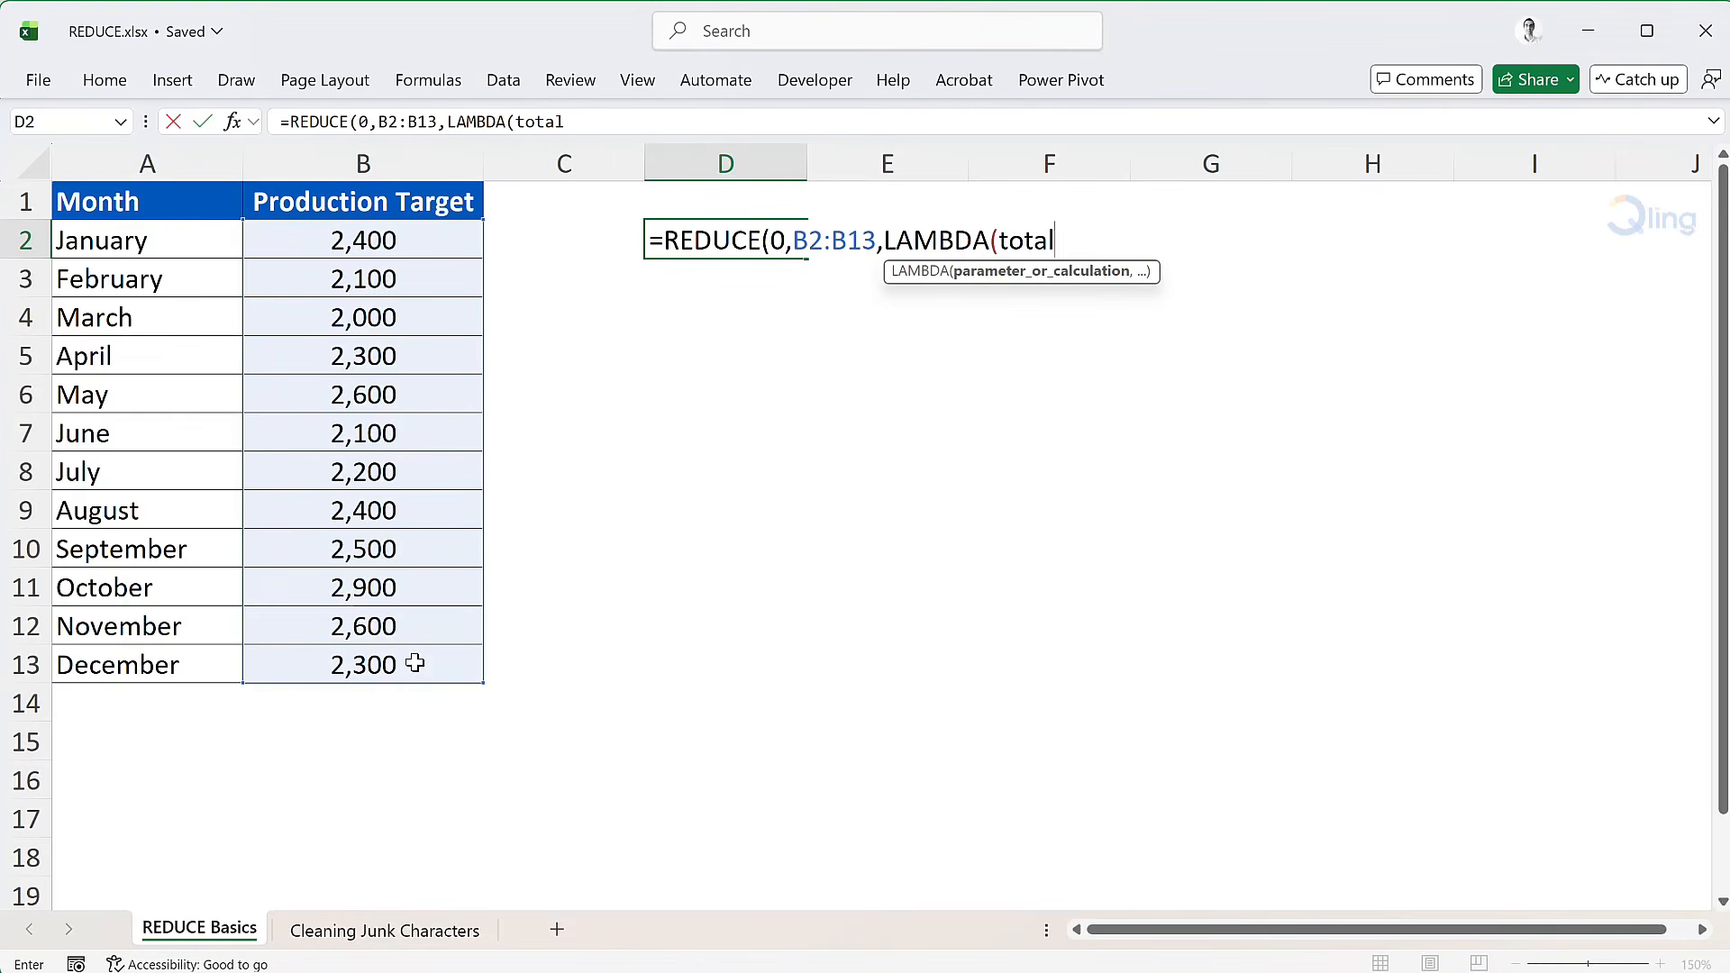
type(",")
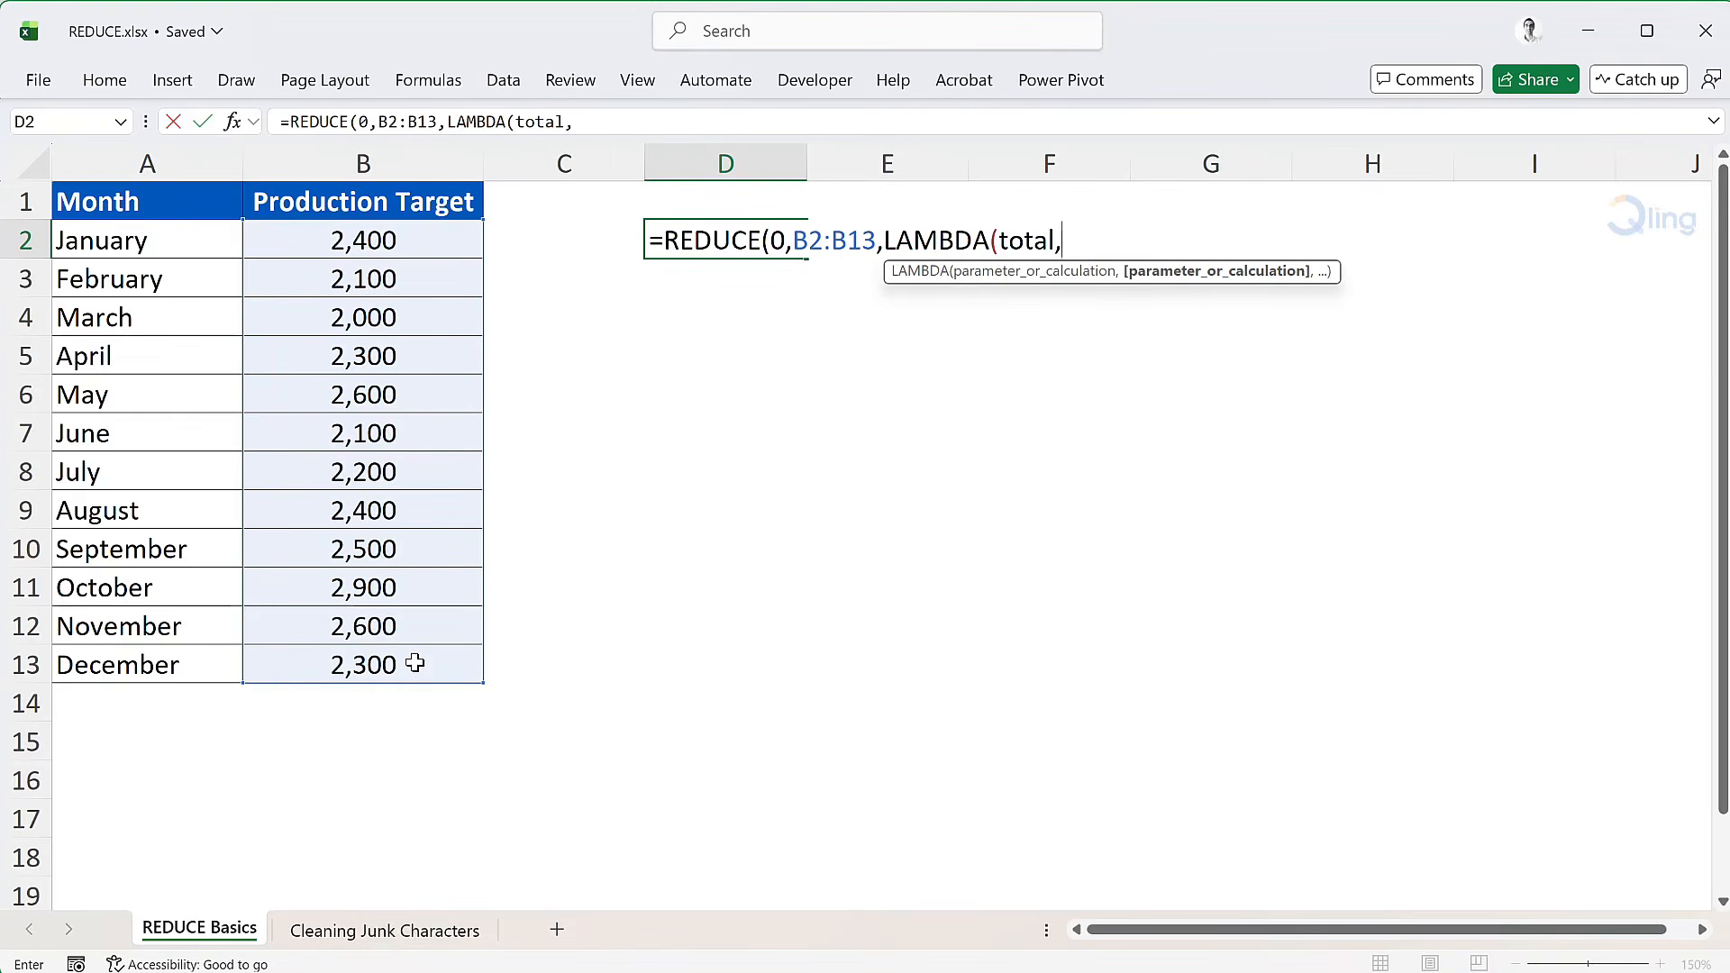
type("row")
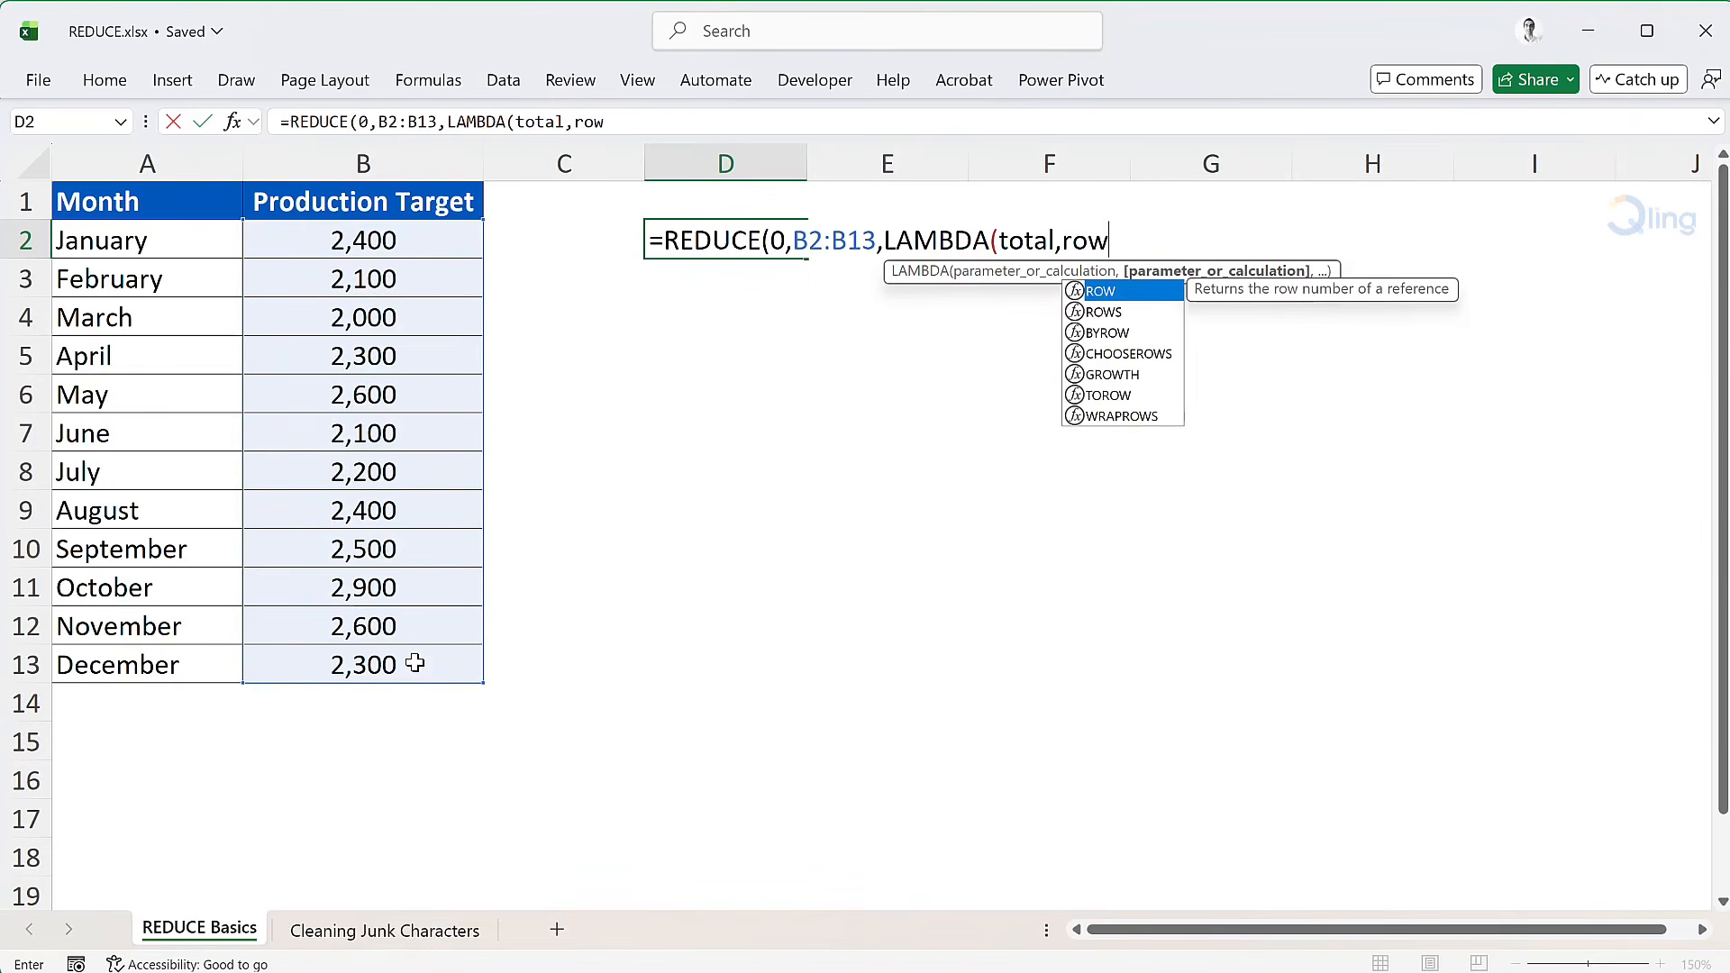
type(",")
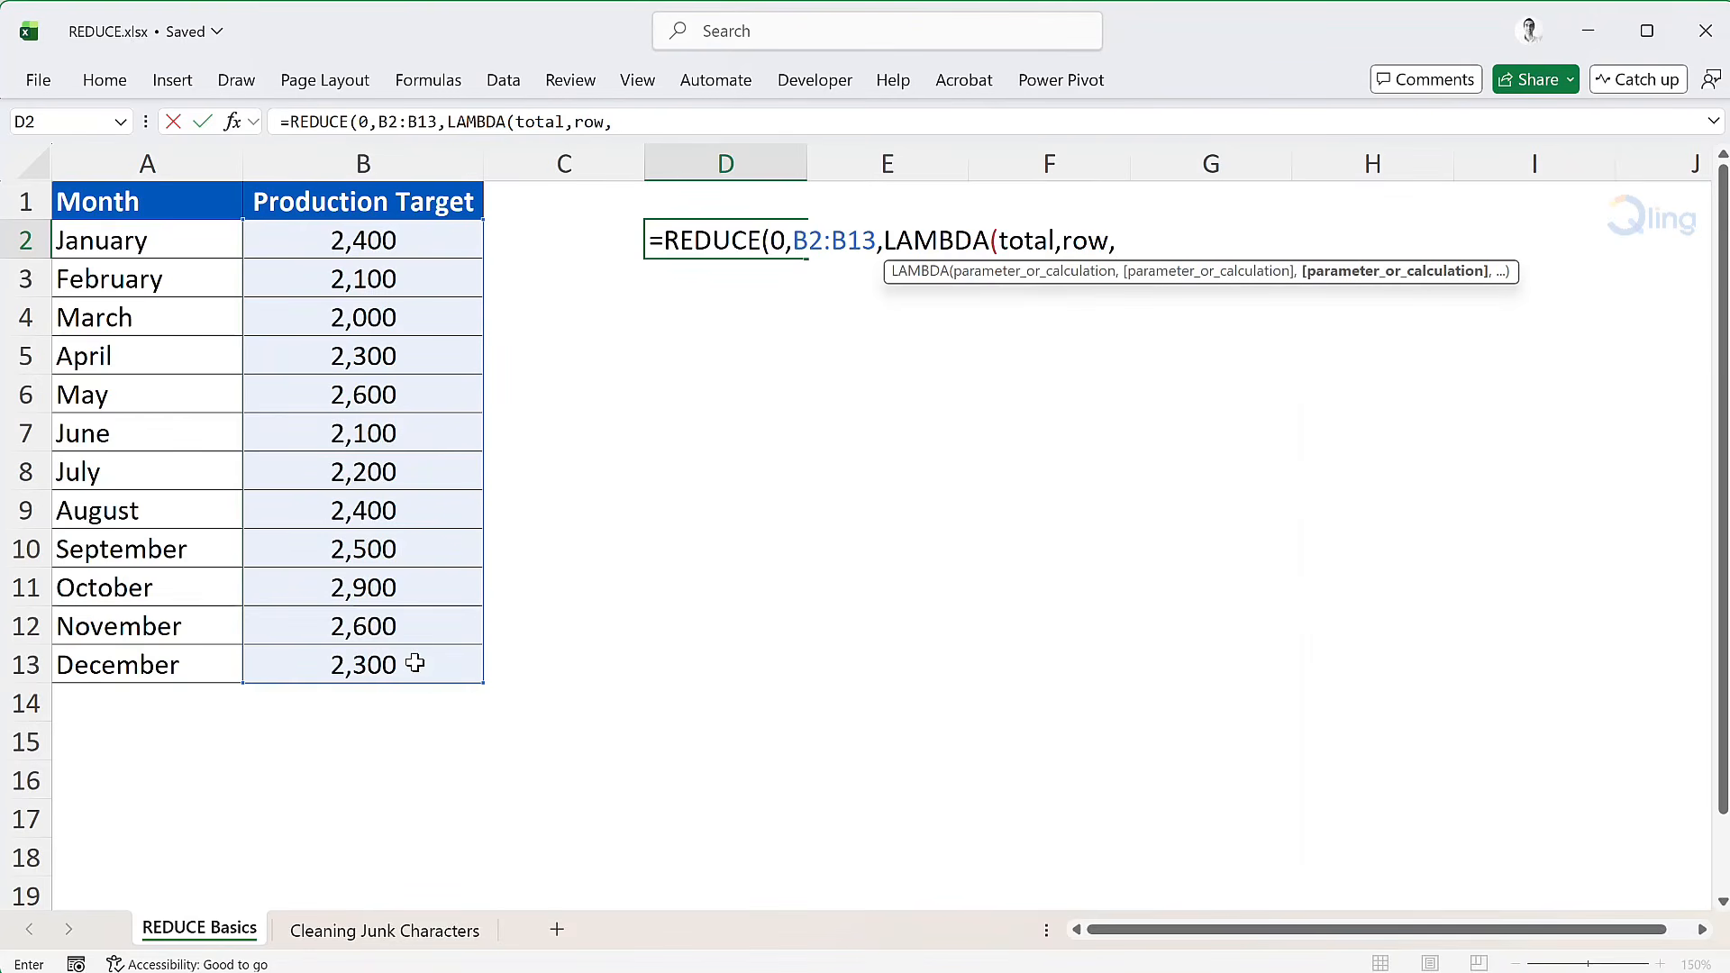
Step: Enter total+IF(row>=2500,row,0) as the LAMBDA calculation and complete the formula in D2
type("total+")
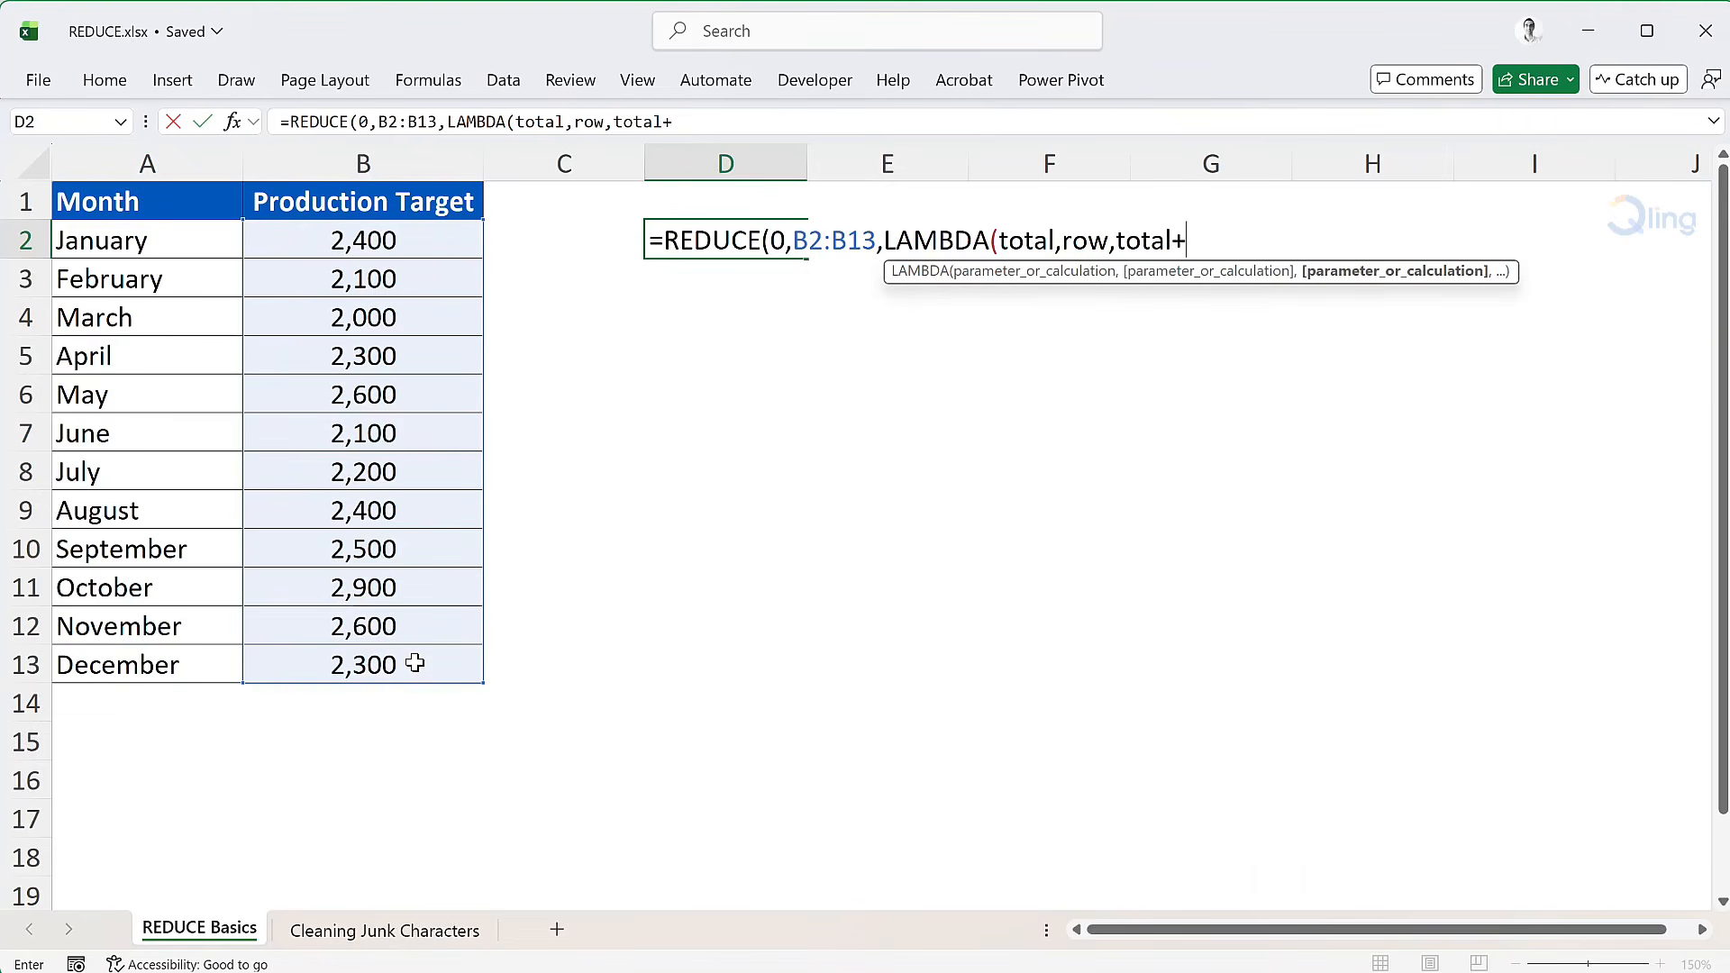
type("if")
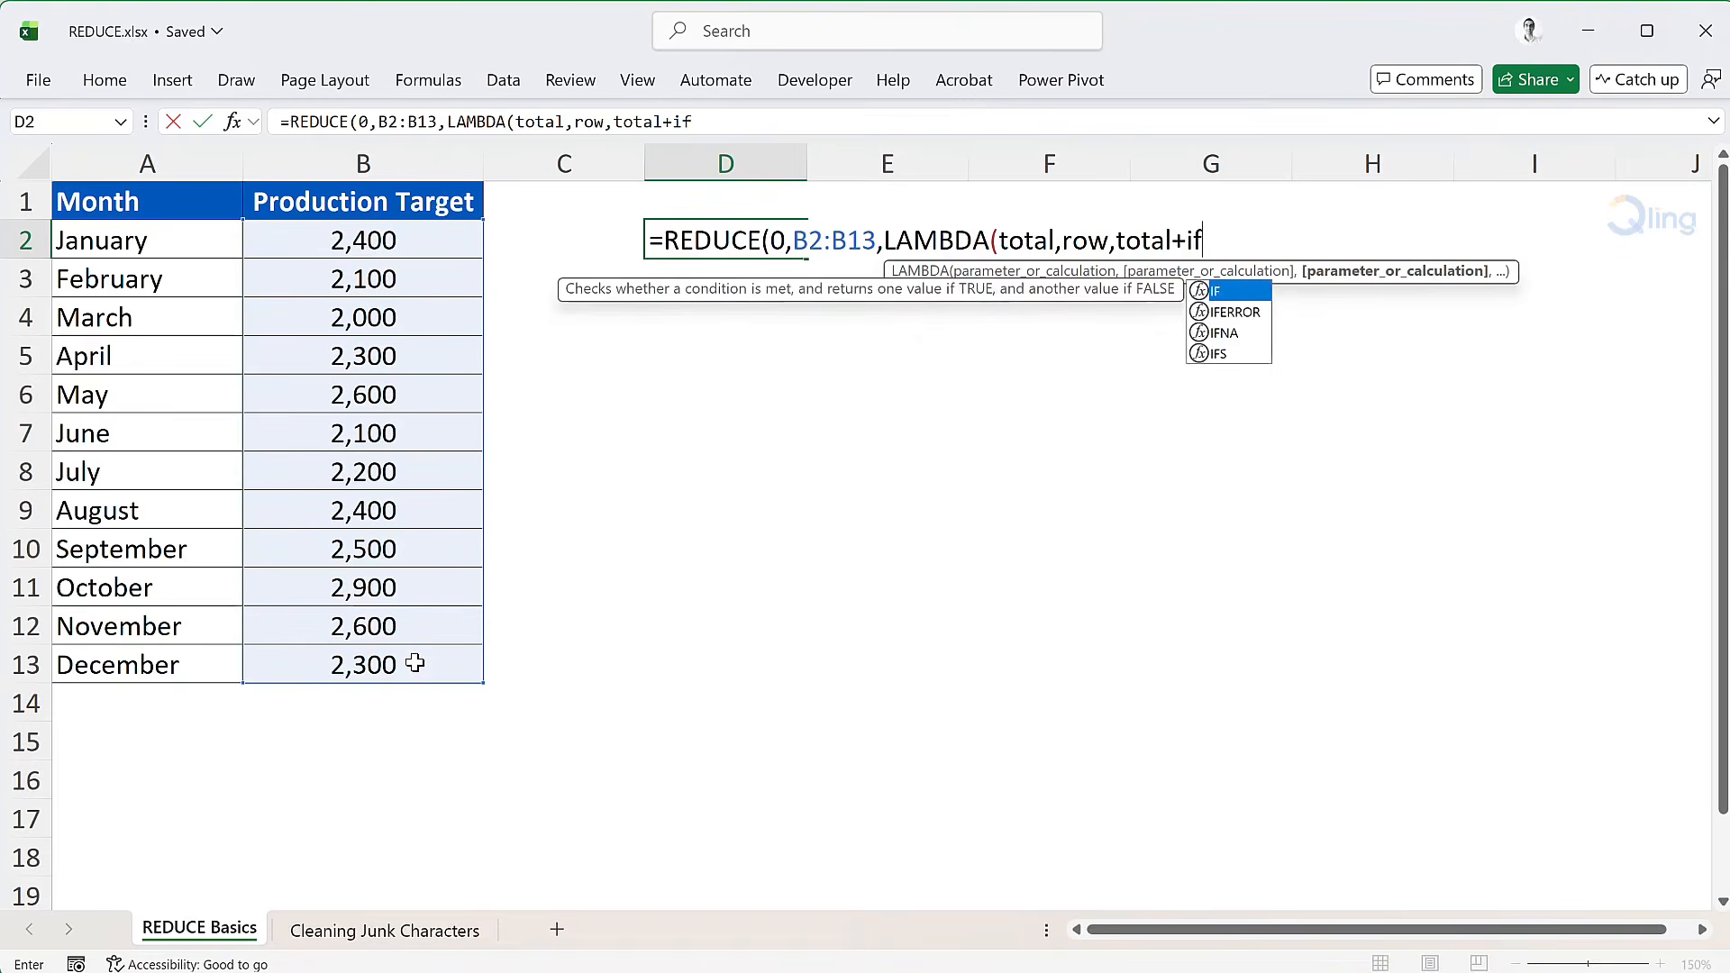
key("Tab")
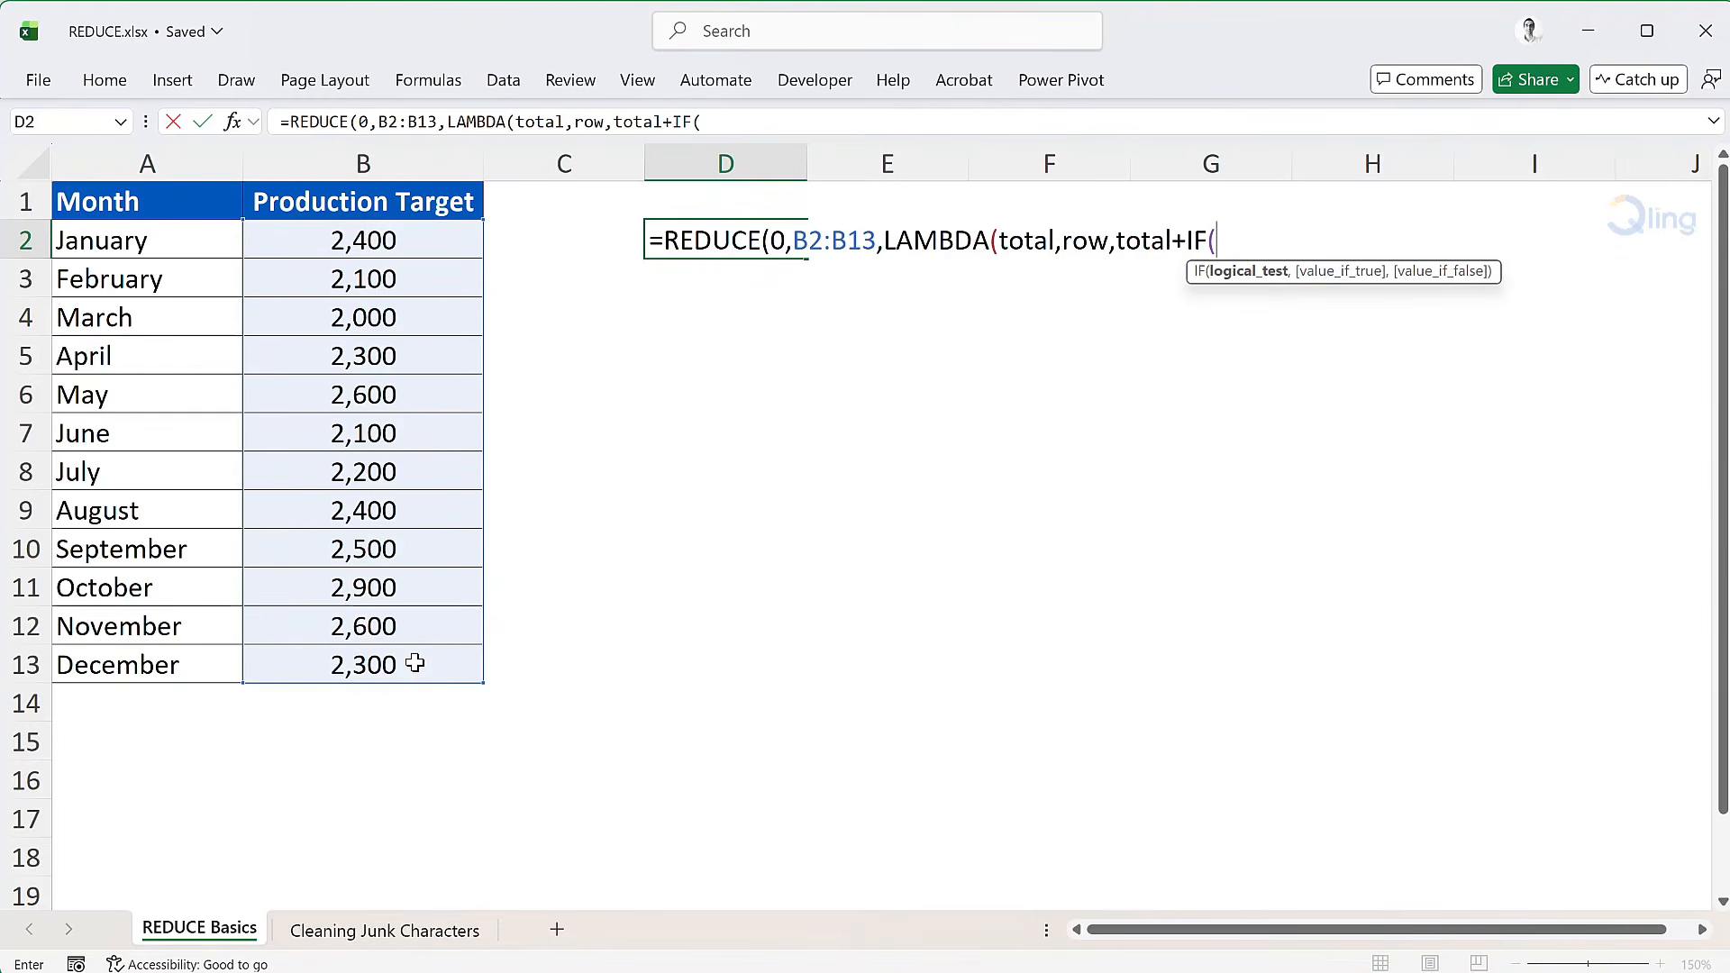
type("row")
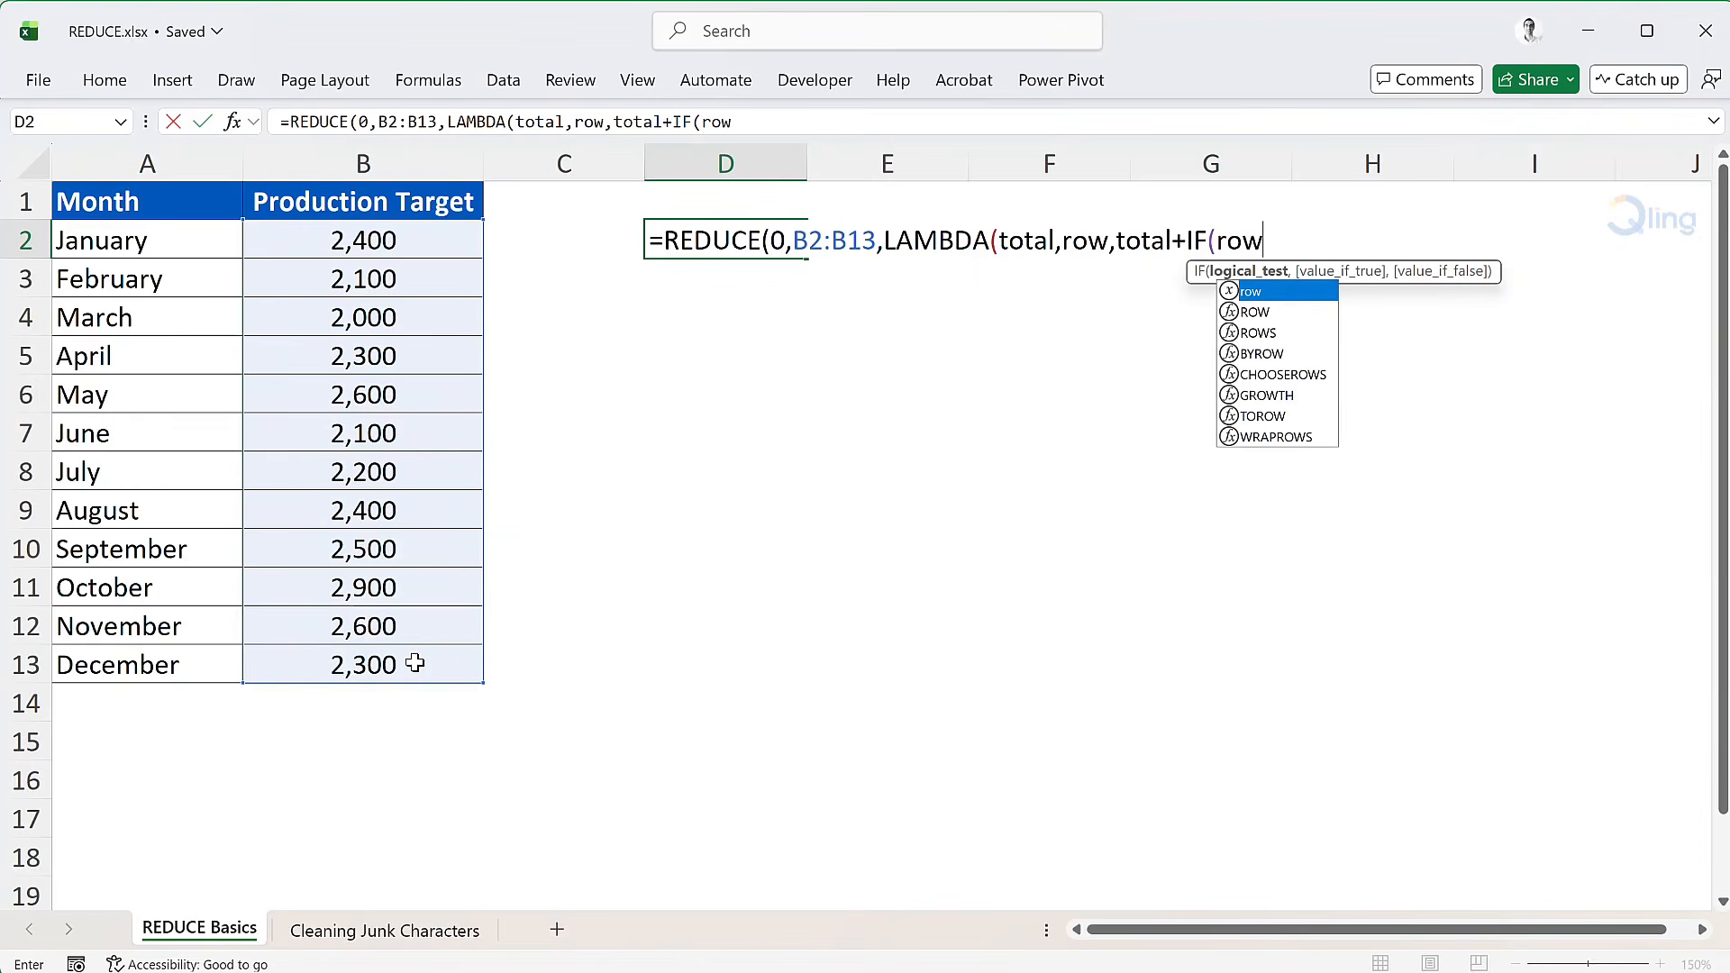
type(">=25")
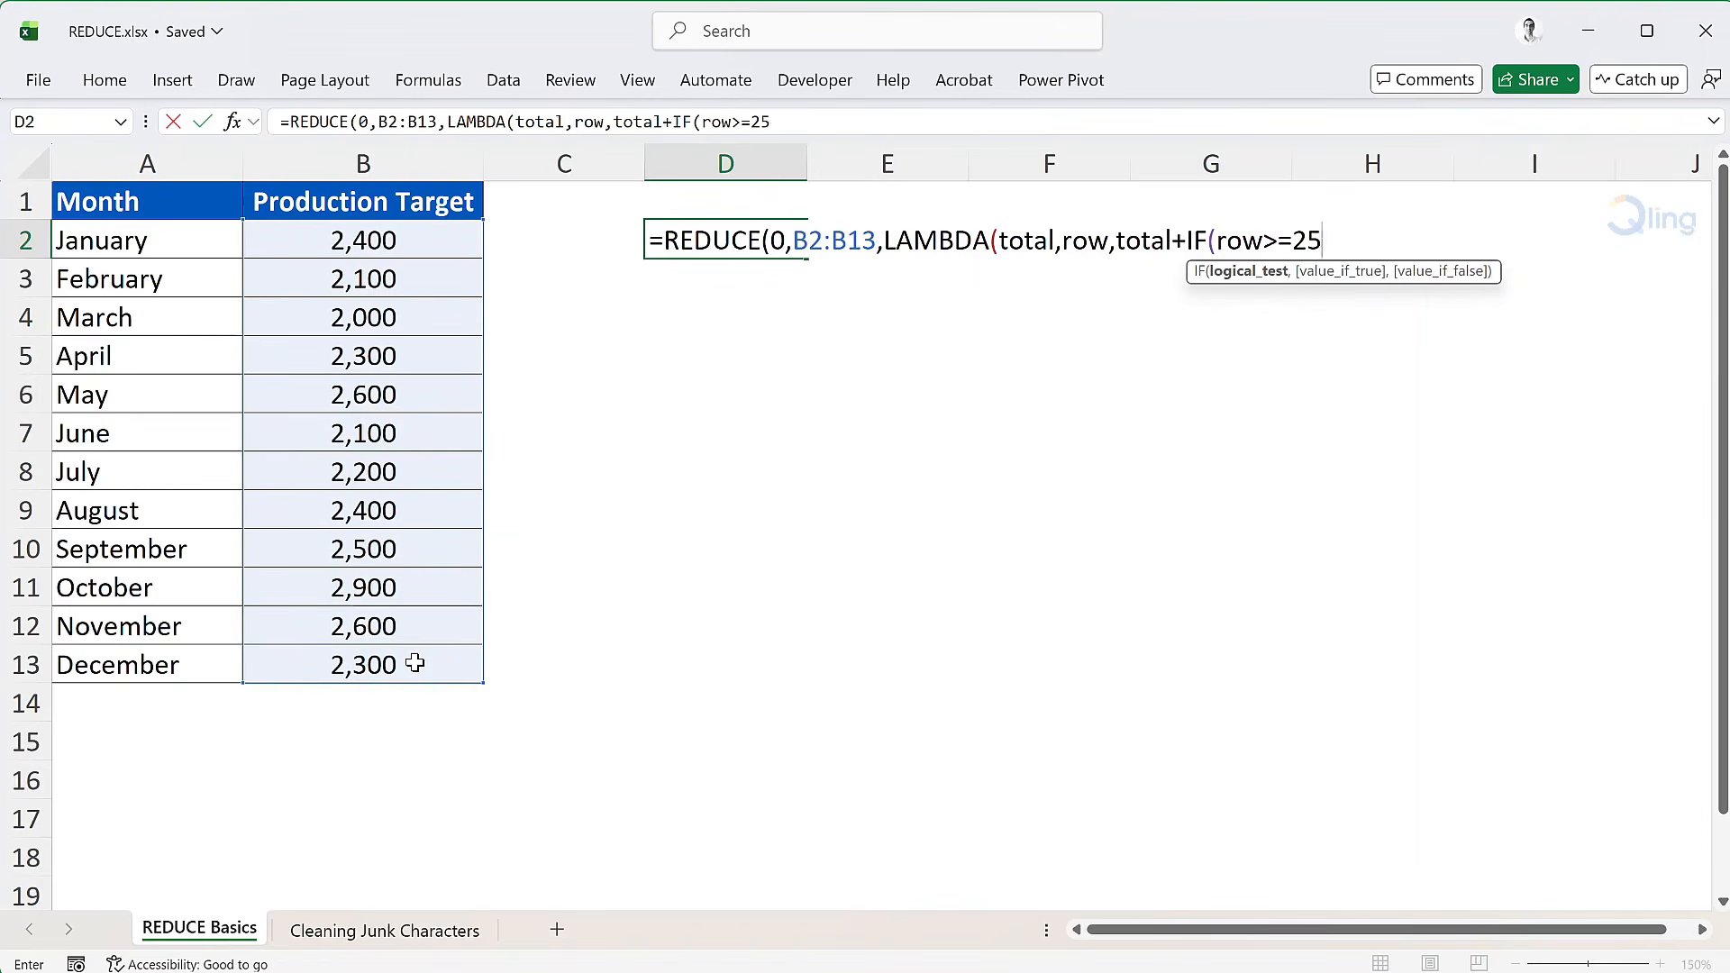
type("00,")
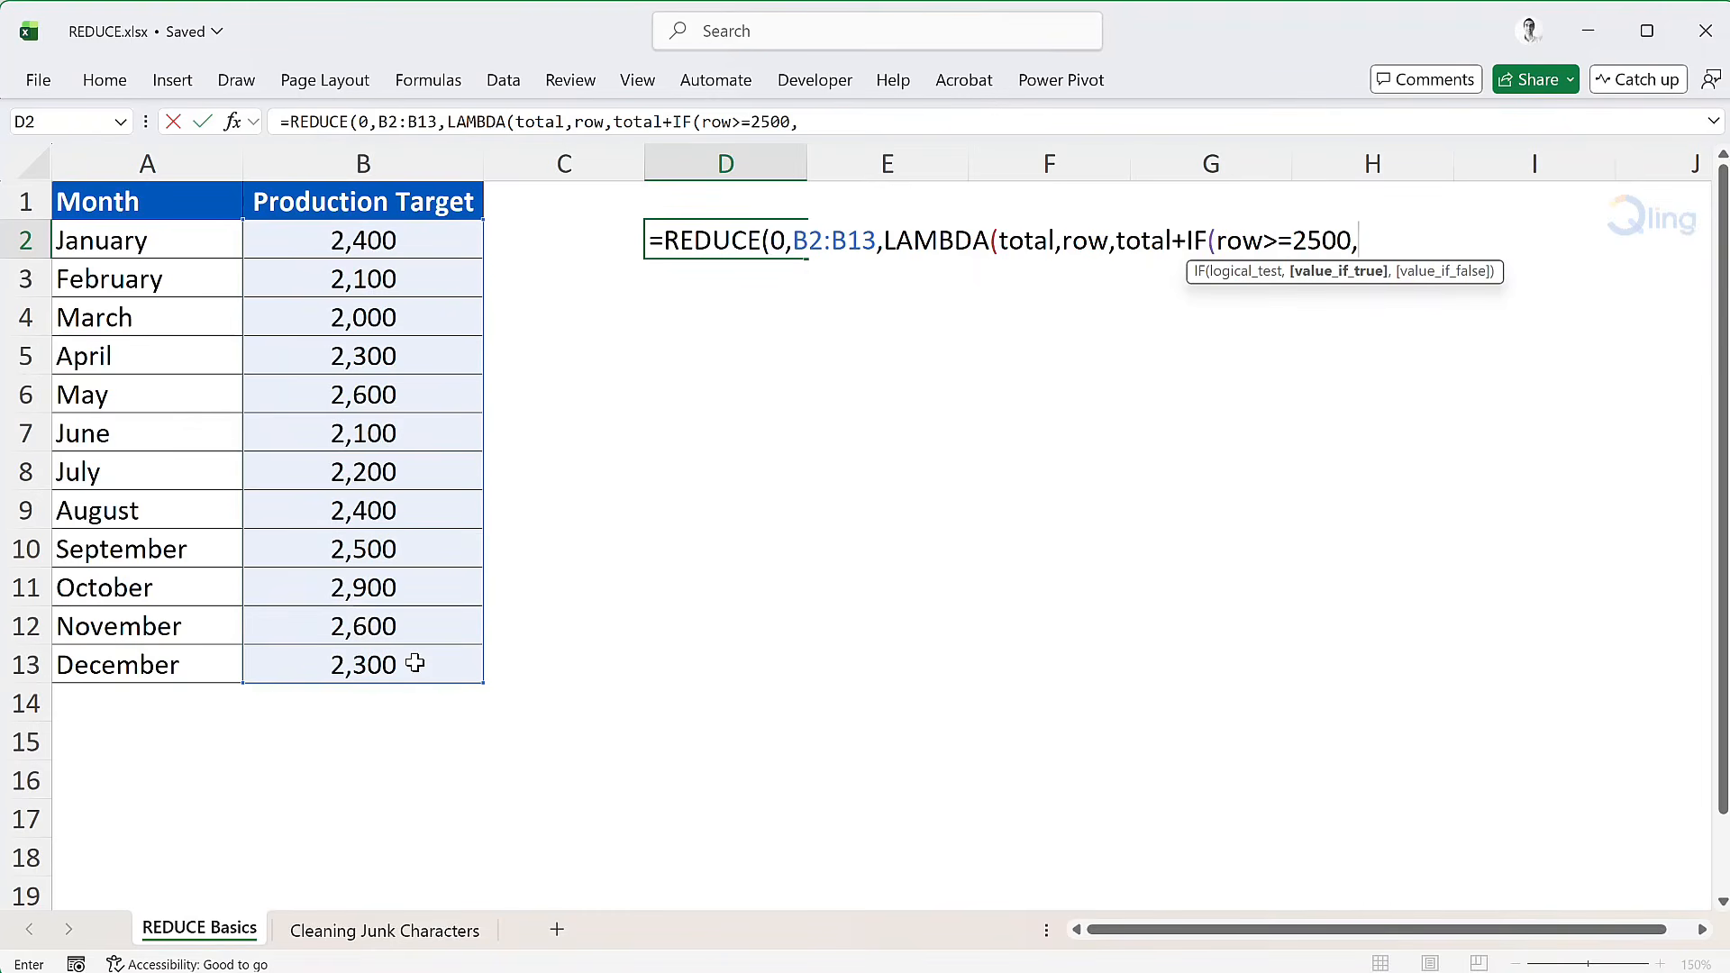
type("row,")
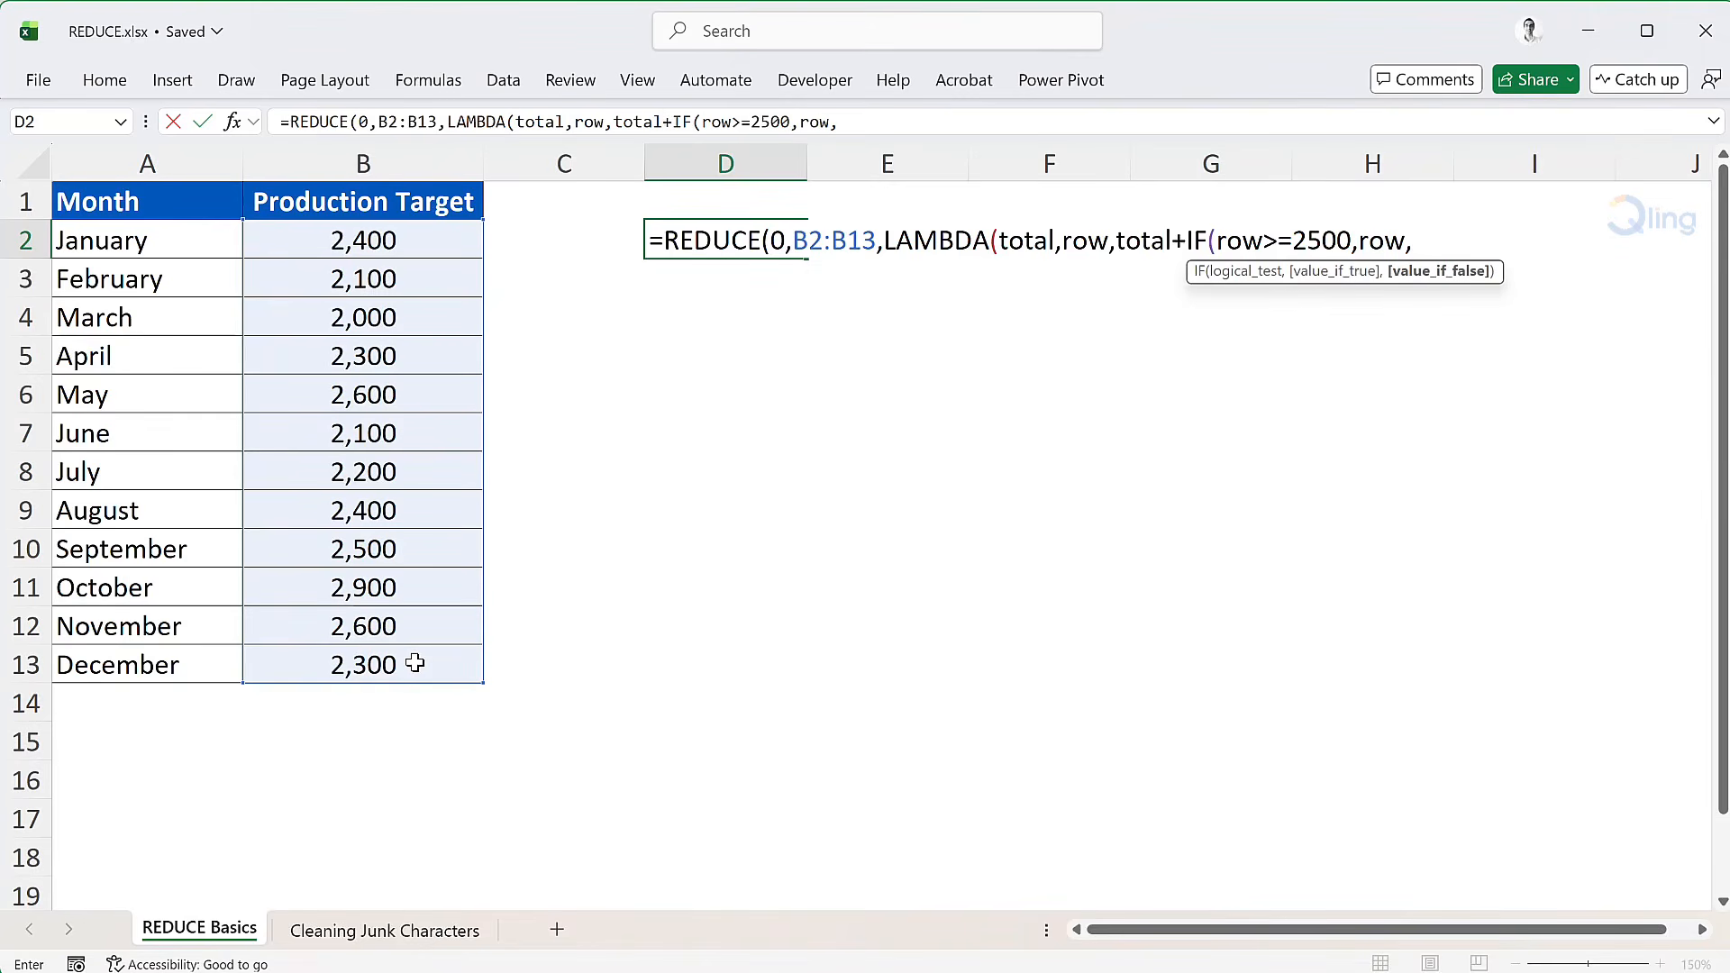
type("0)))")
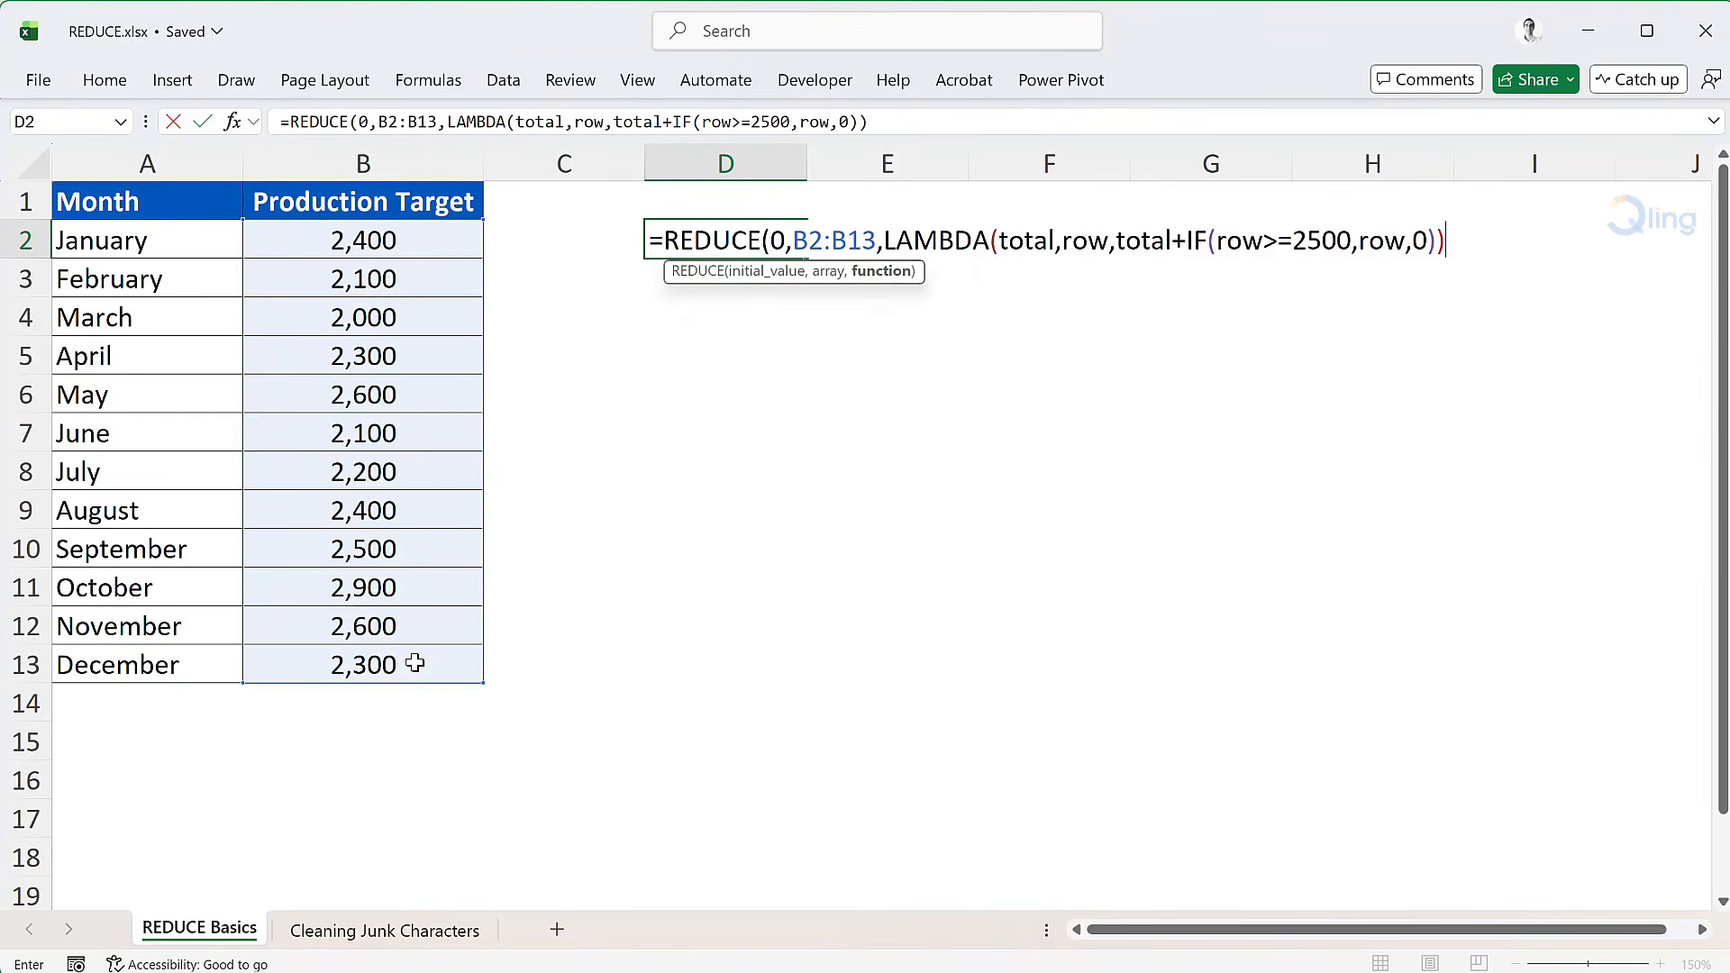
key("Return")
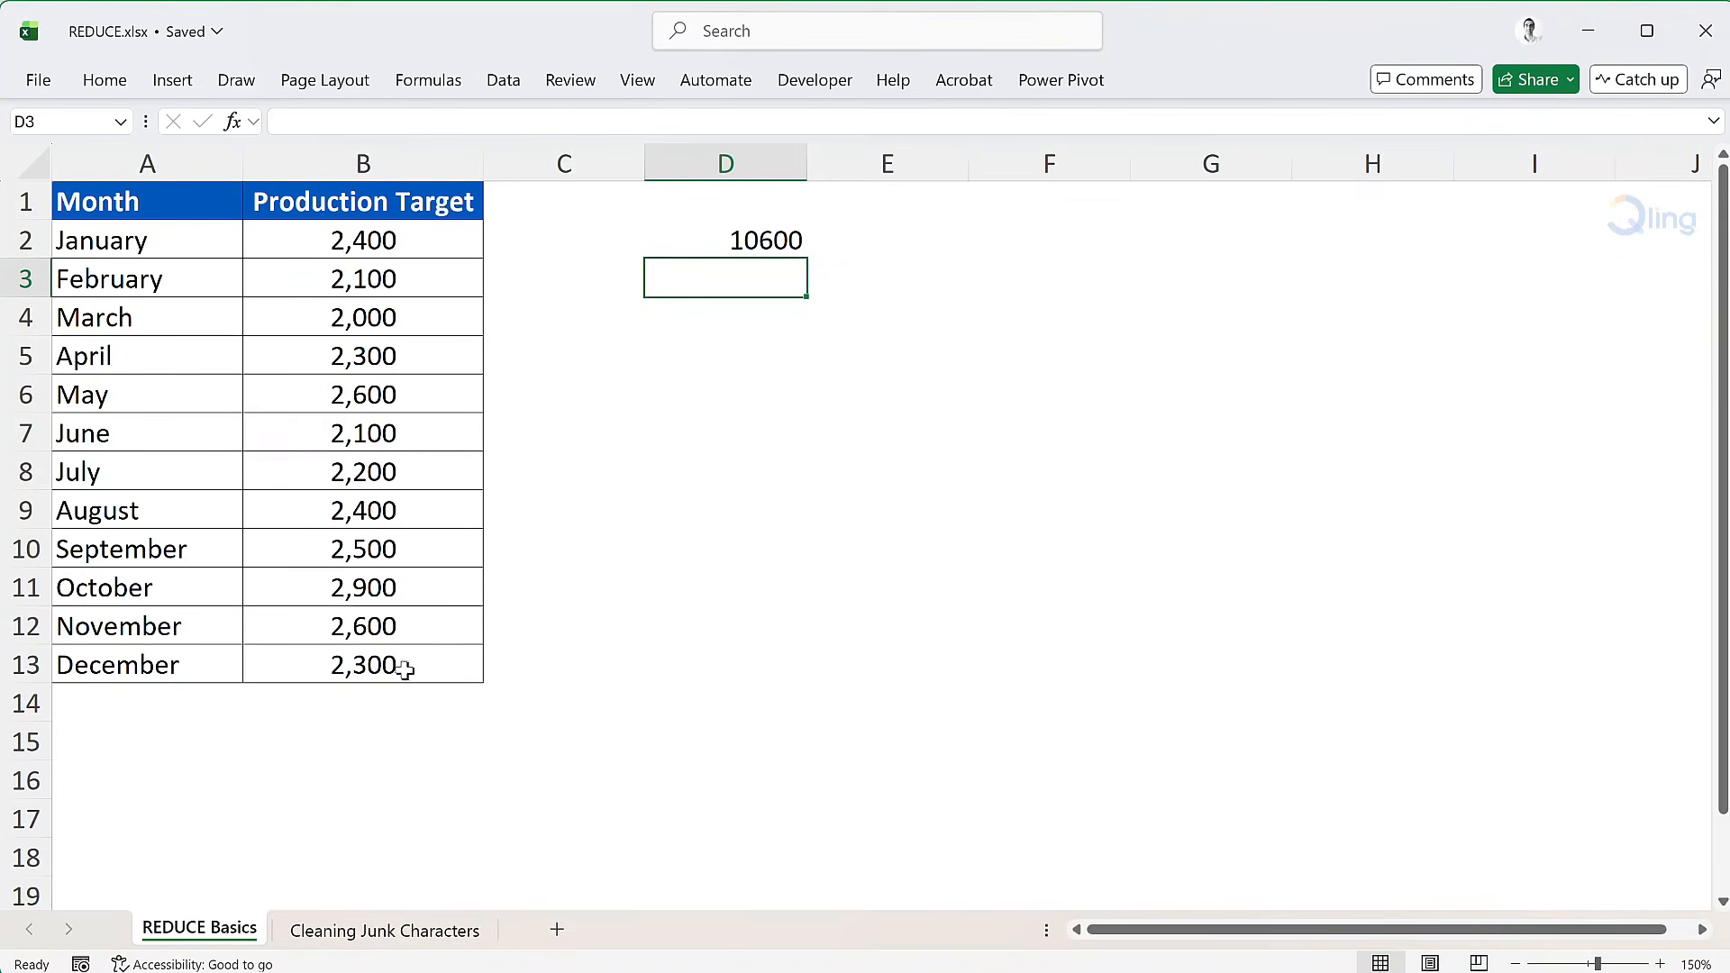
Step: On the Cleaning Junk Characters sheet, start a REDUCE formula in B2 with A2 as the initial value
left_click(352, 933)
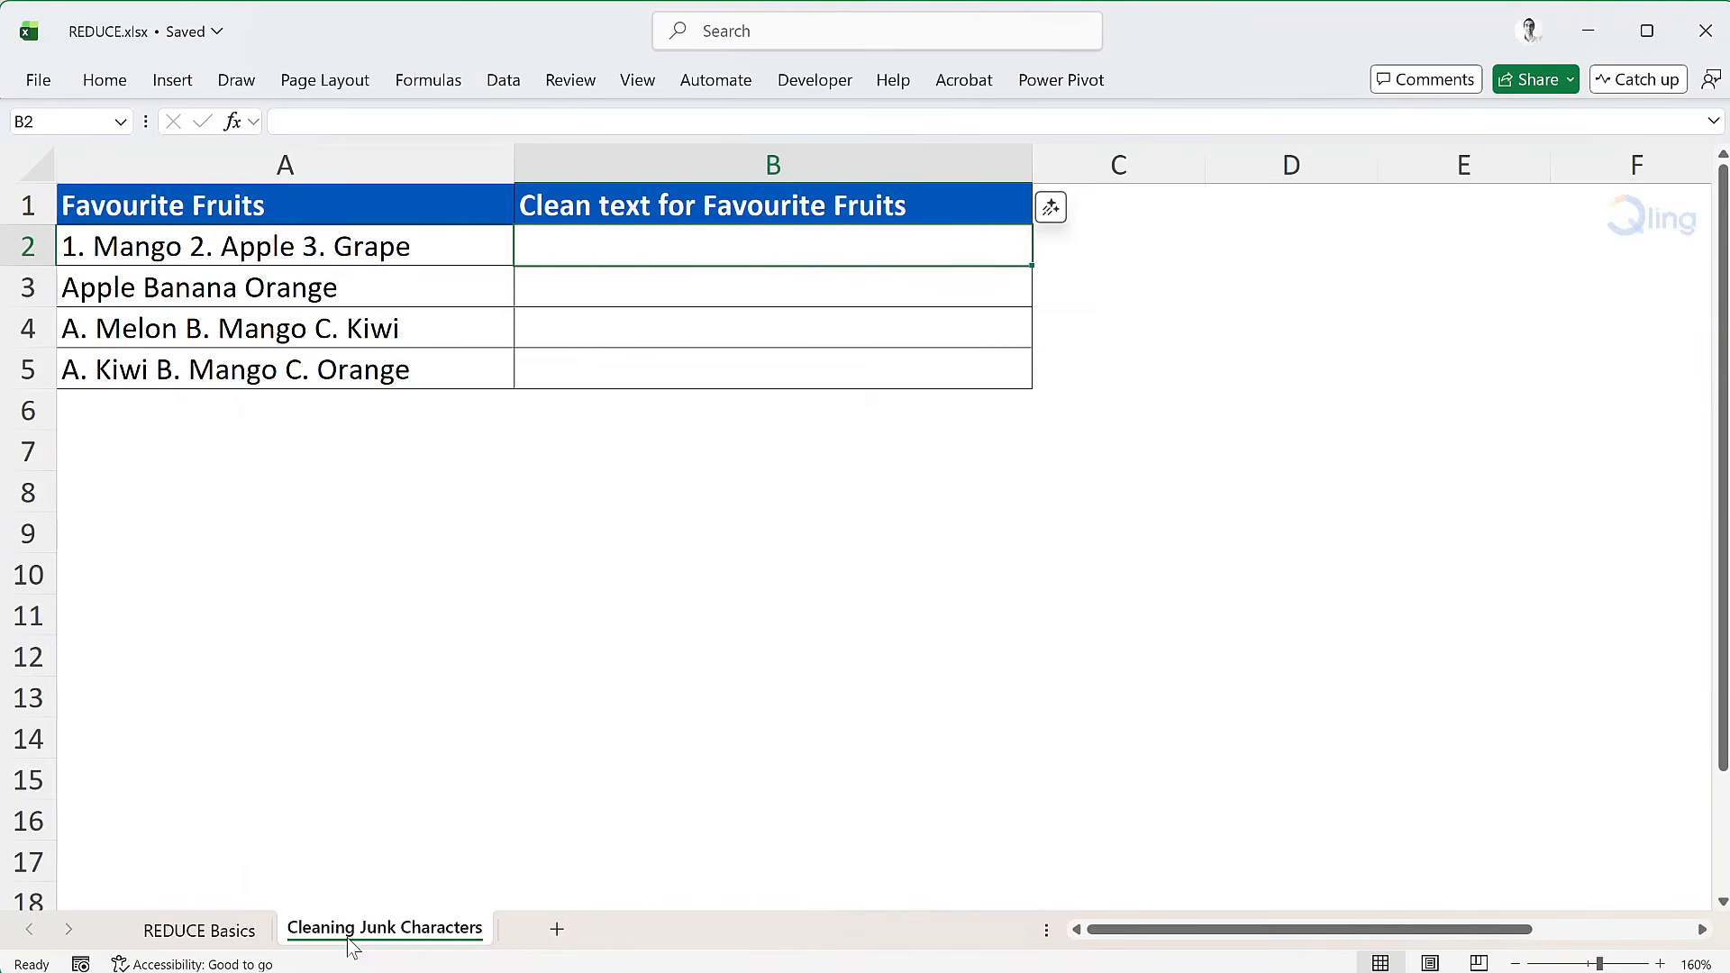
type("=reduc")
key("Tab")
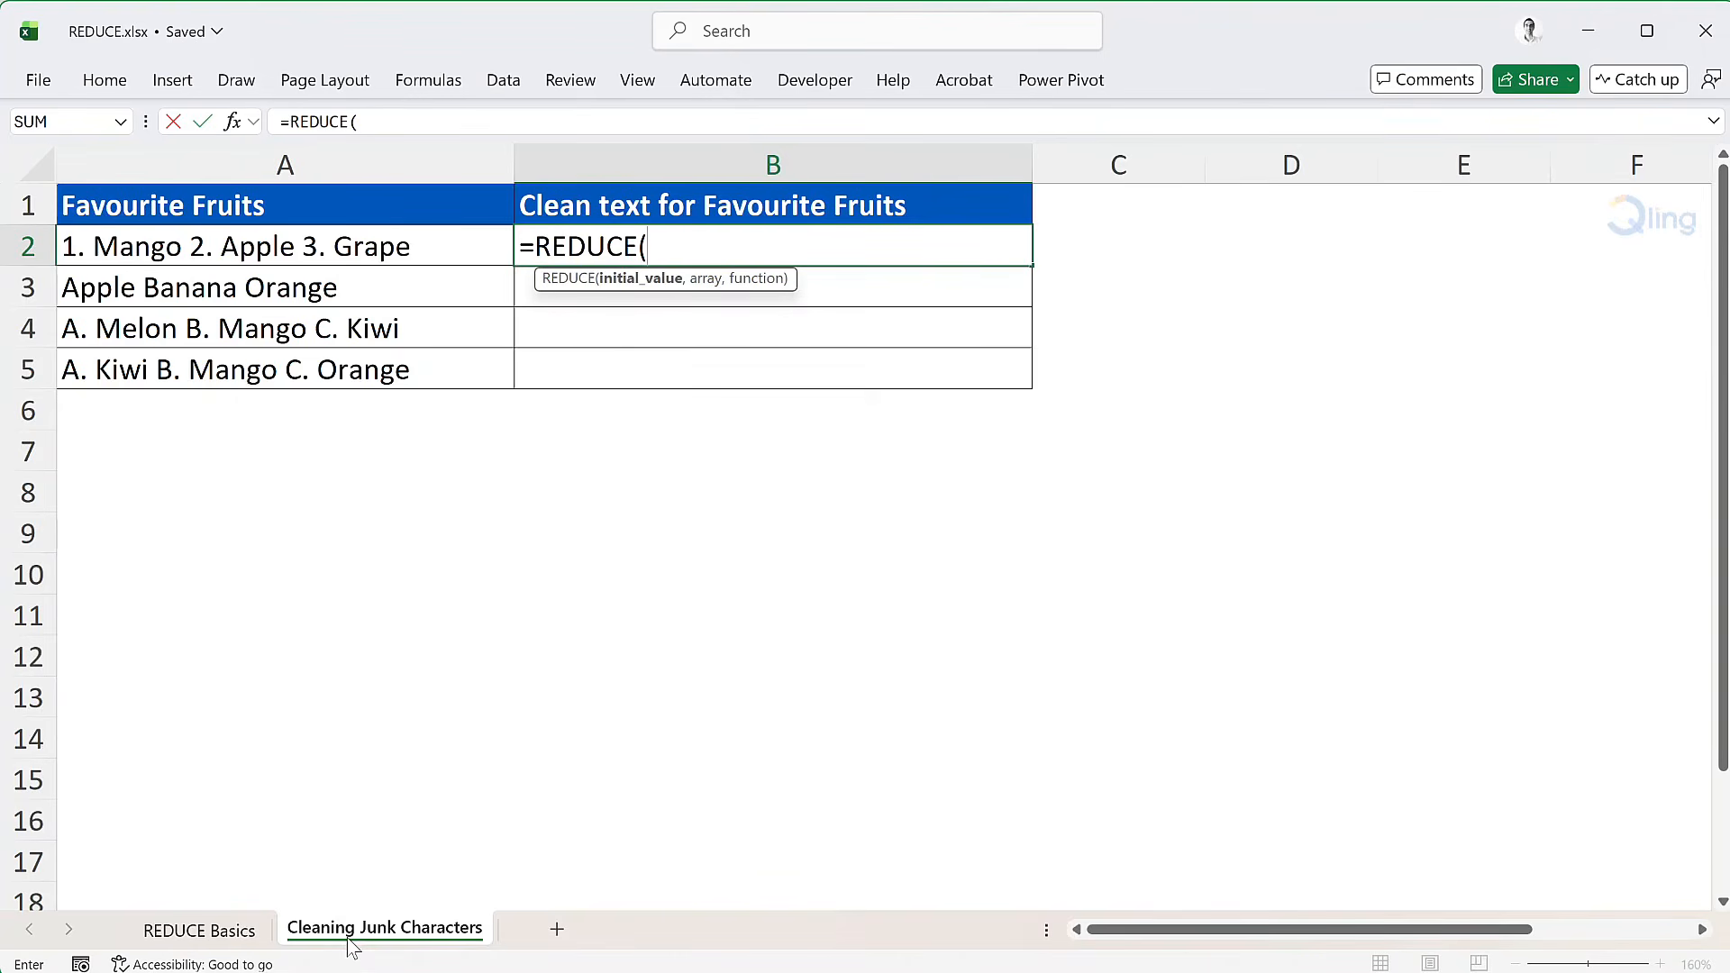
type("A2")
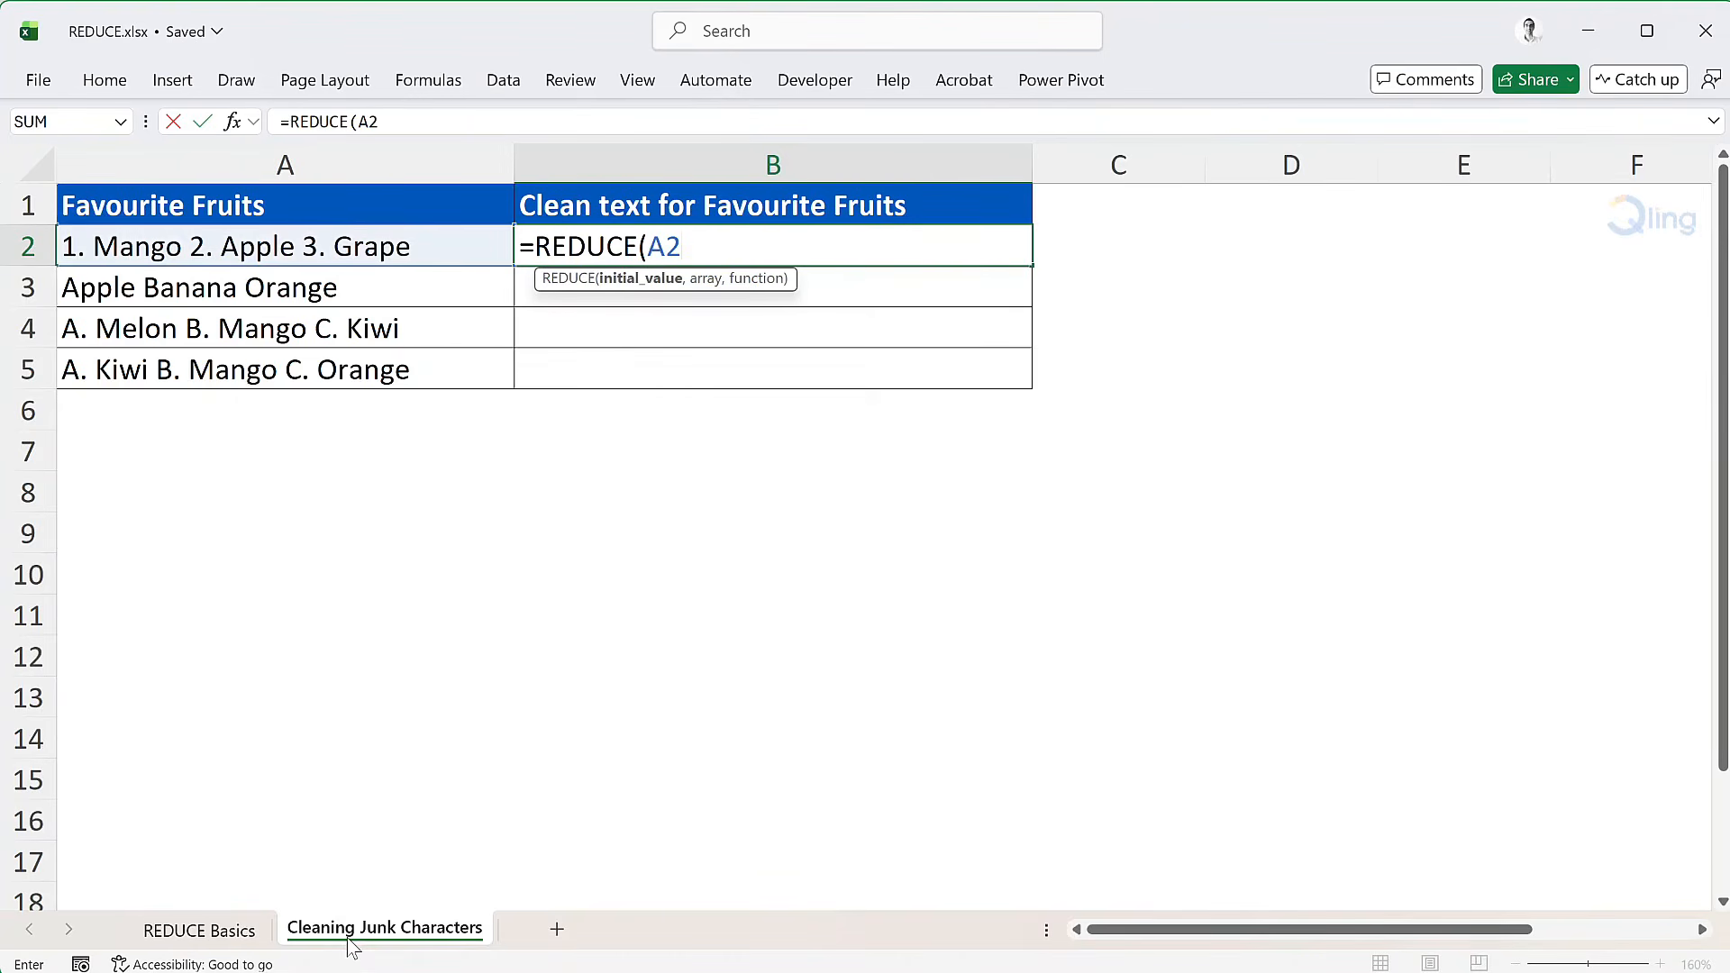
type(",")
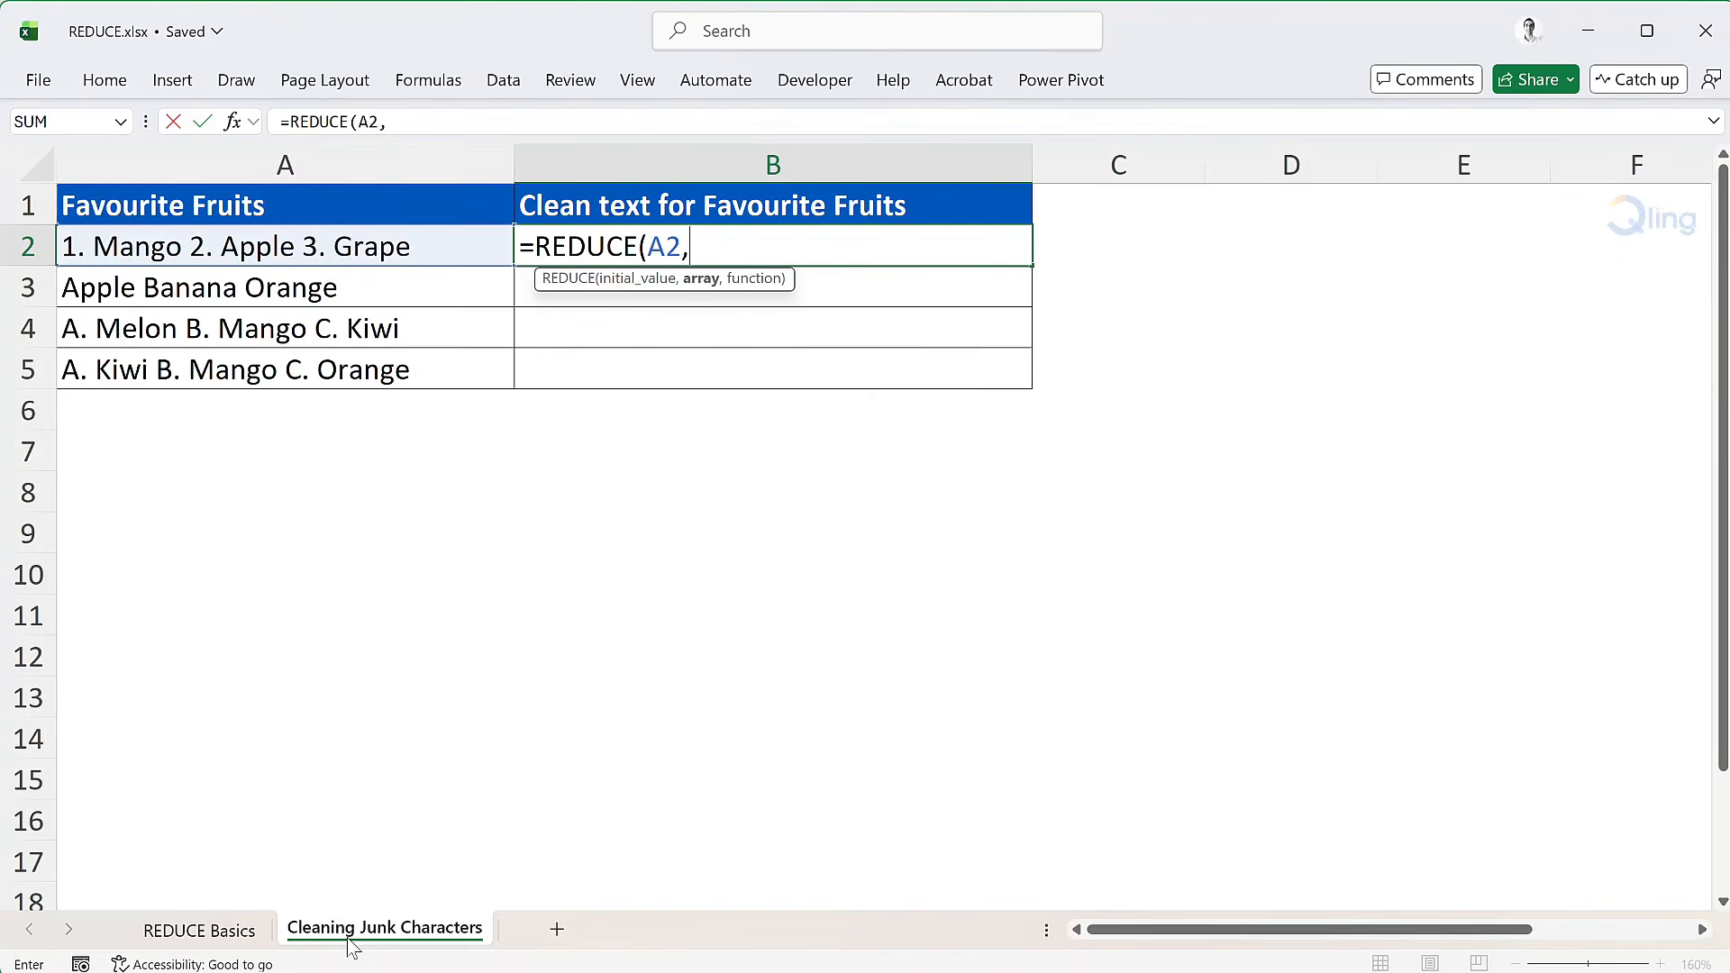
Step: Enter the array constant {"1.","2.","3.","A.","B.","C."} as the array argument of the REDUCE formula
type("{\"1.\",\"2.\",\"3.\",\"A.")
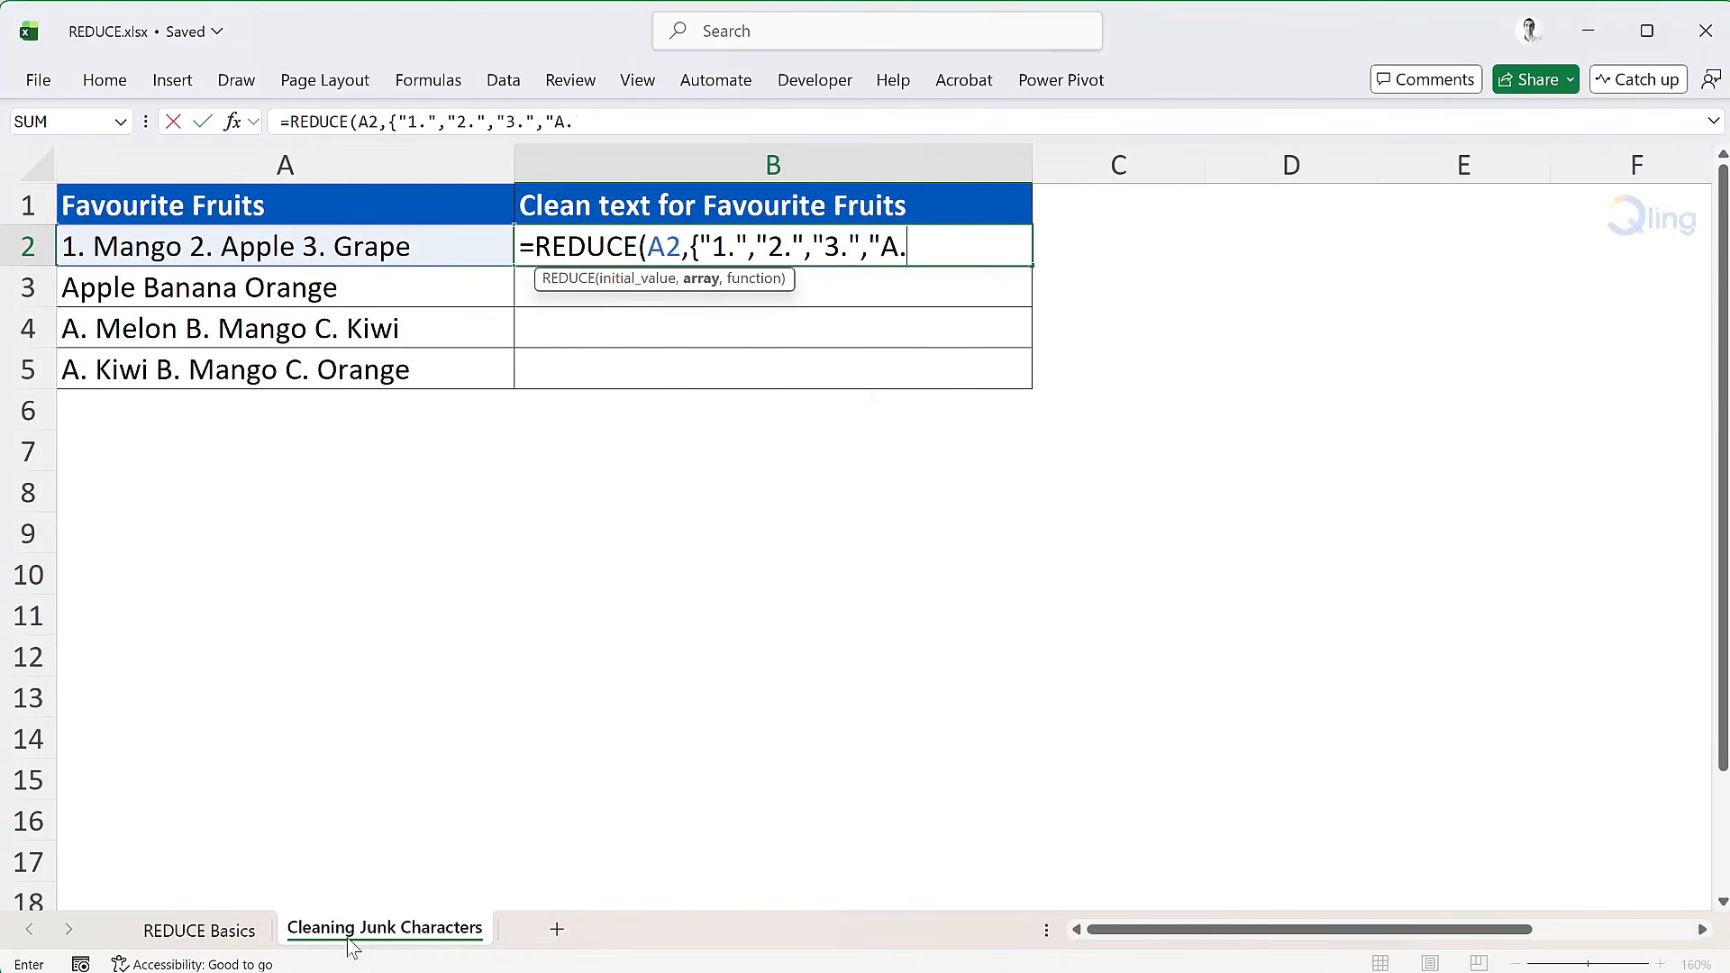
type("\",\"B.\",\"C.\"}")
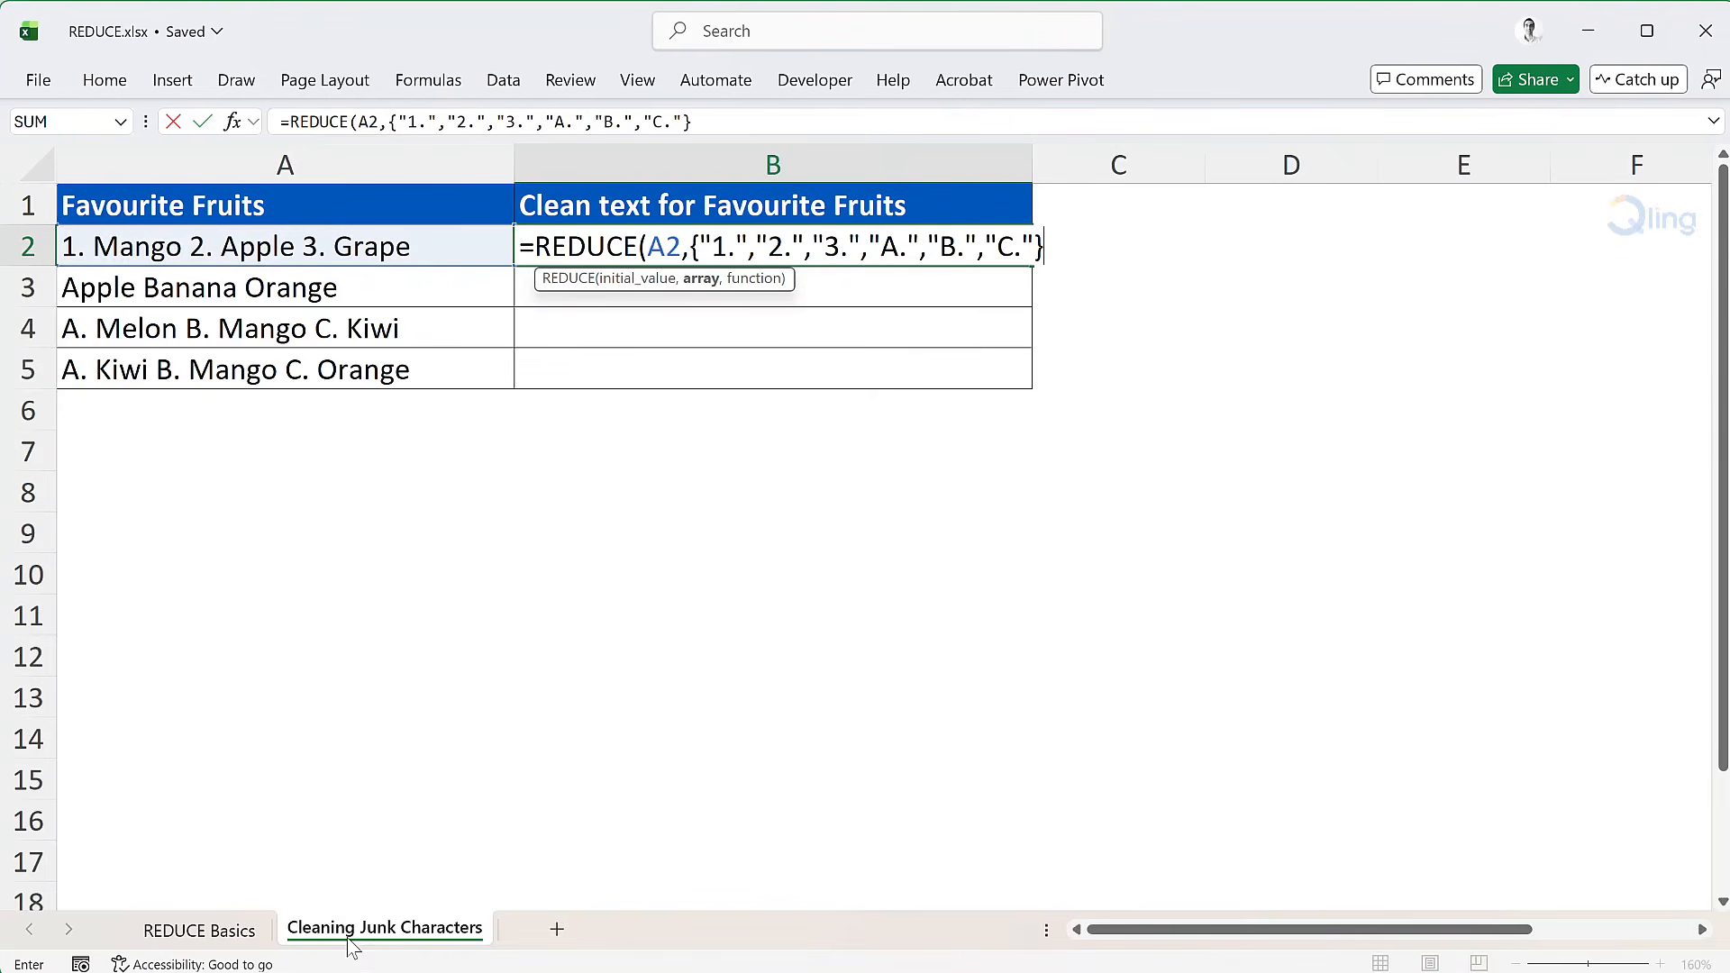
type(",lambda(")
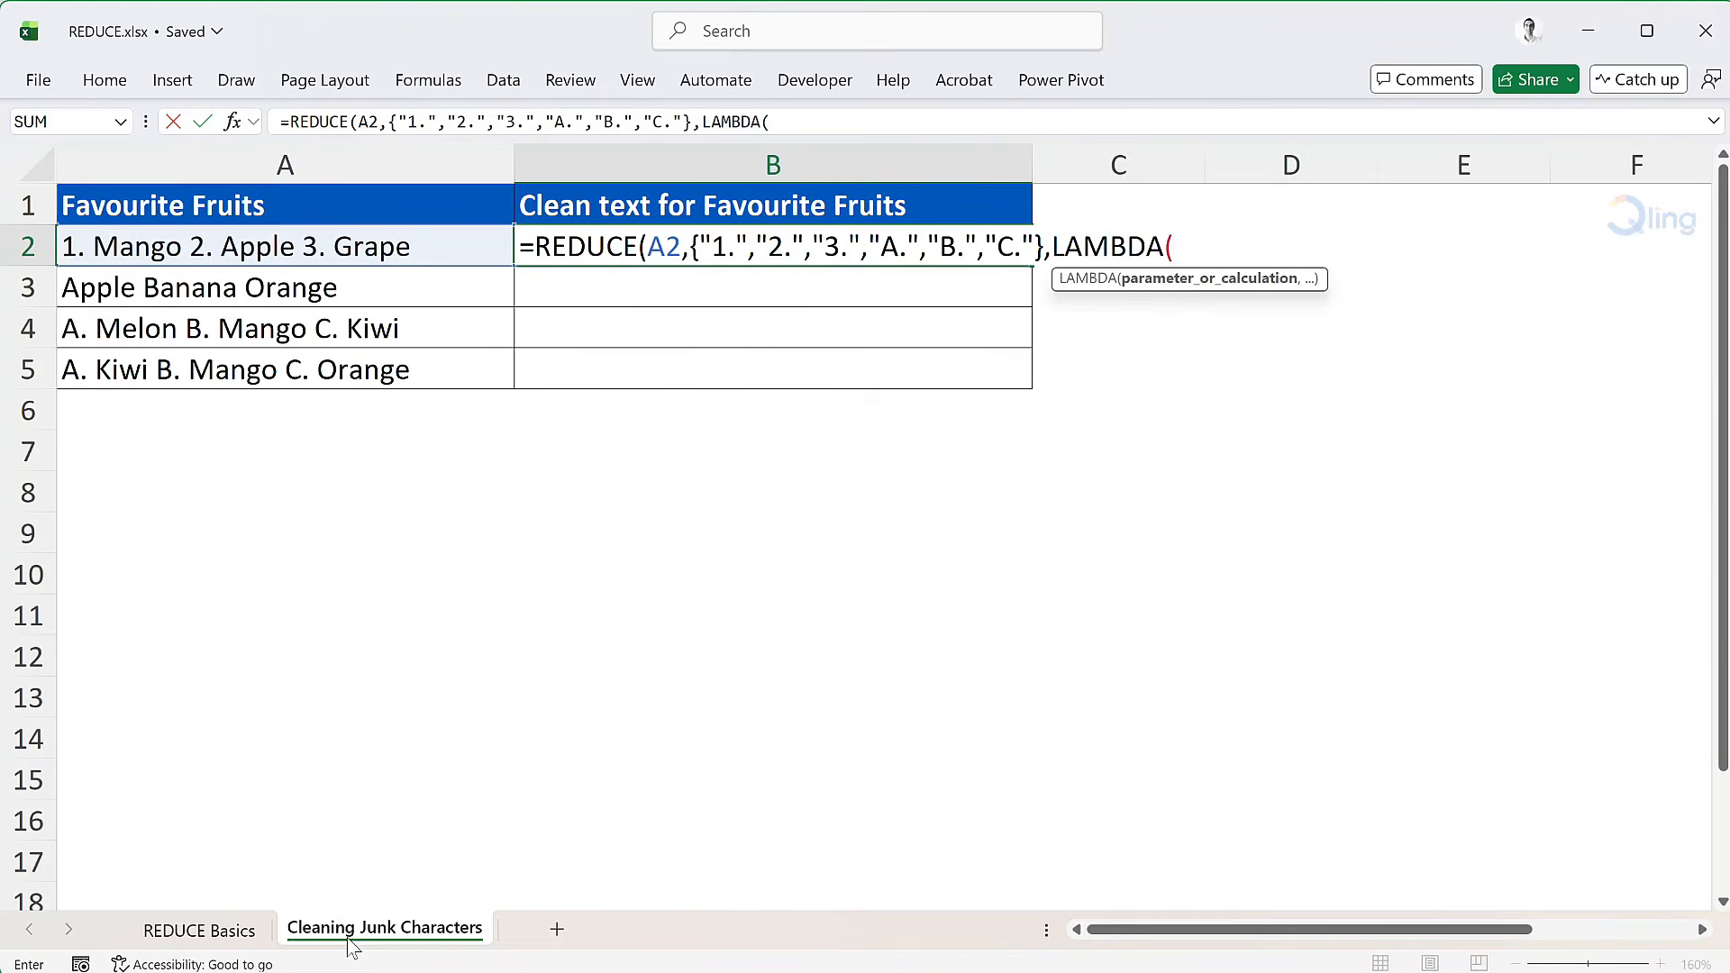
type("fruits, junkchars")
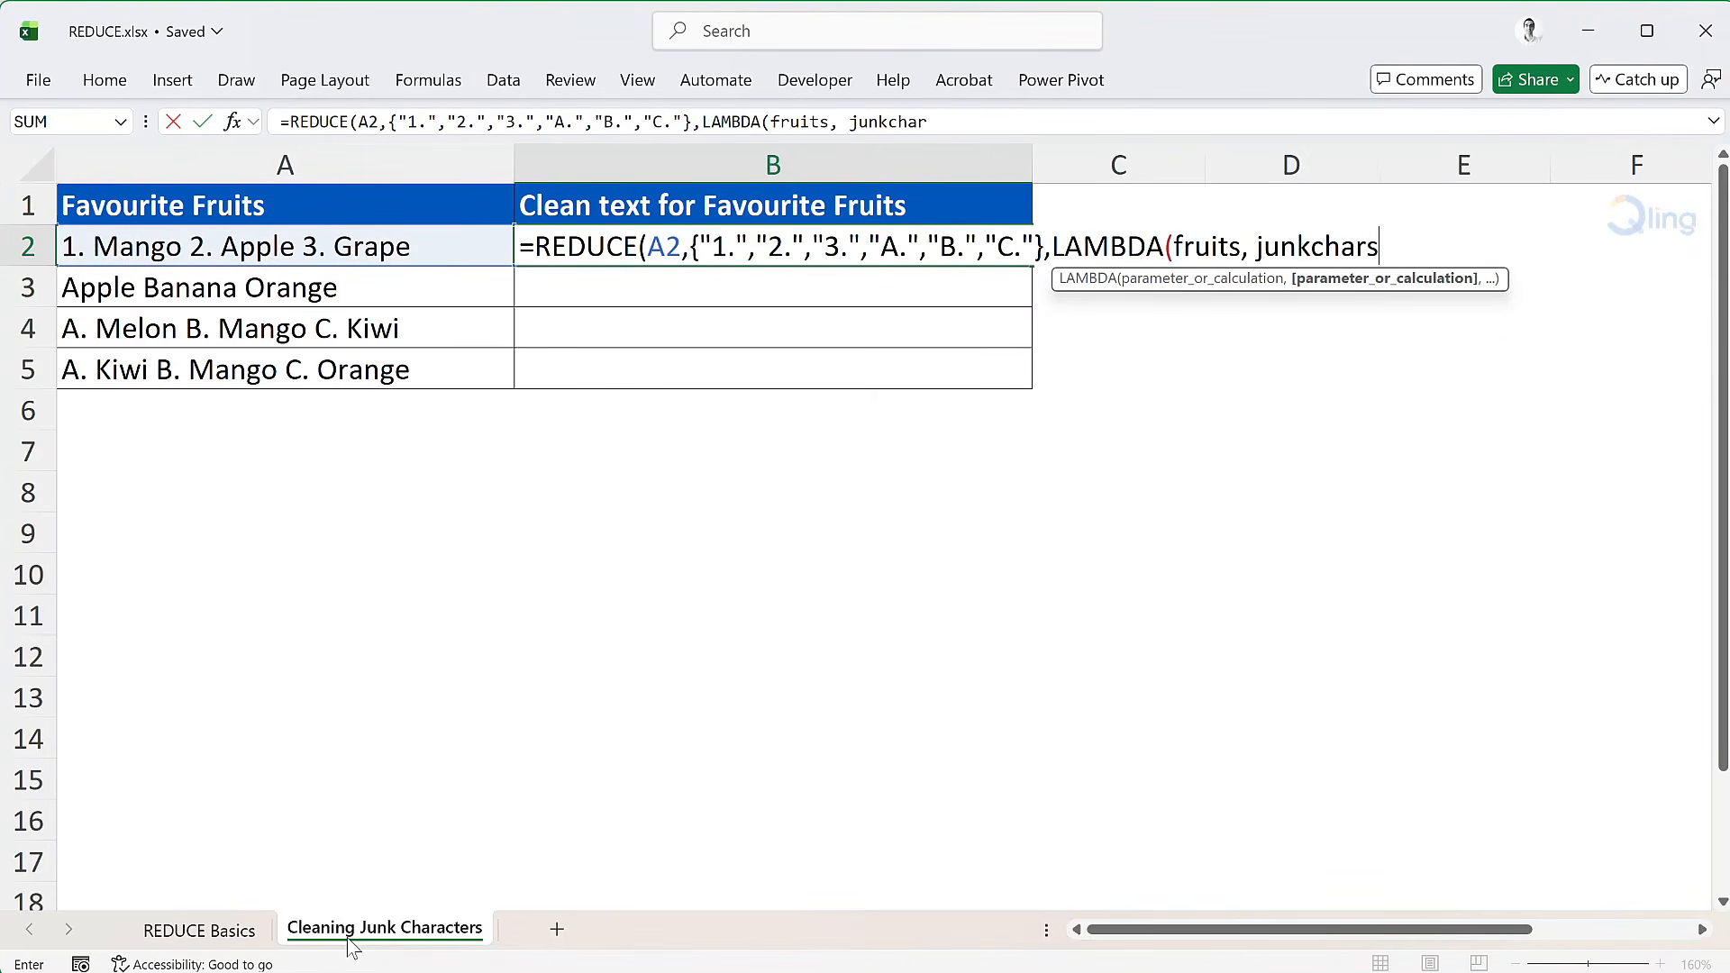
type(",")
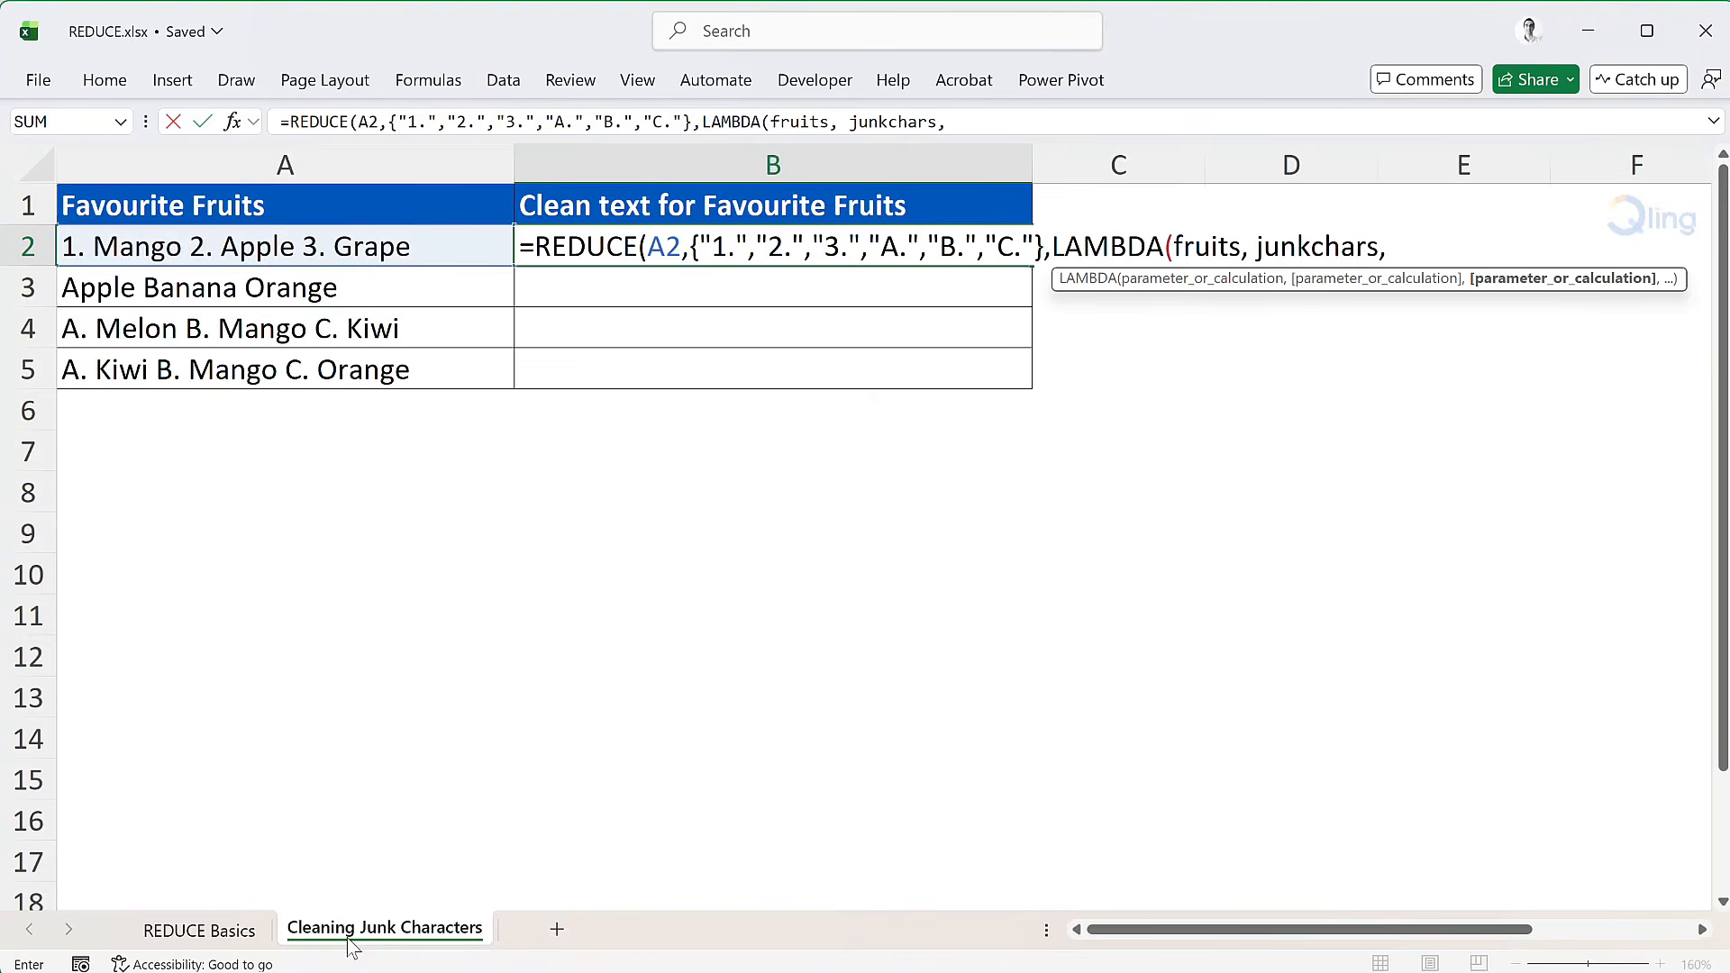
Step: Enter SUBSTITUTE(fruits,junkchars,"") as the LAMBDA calculation and complete the formula in B2
type("subst")
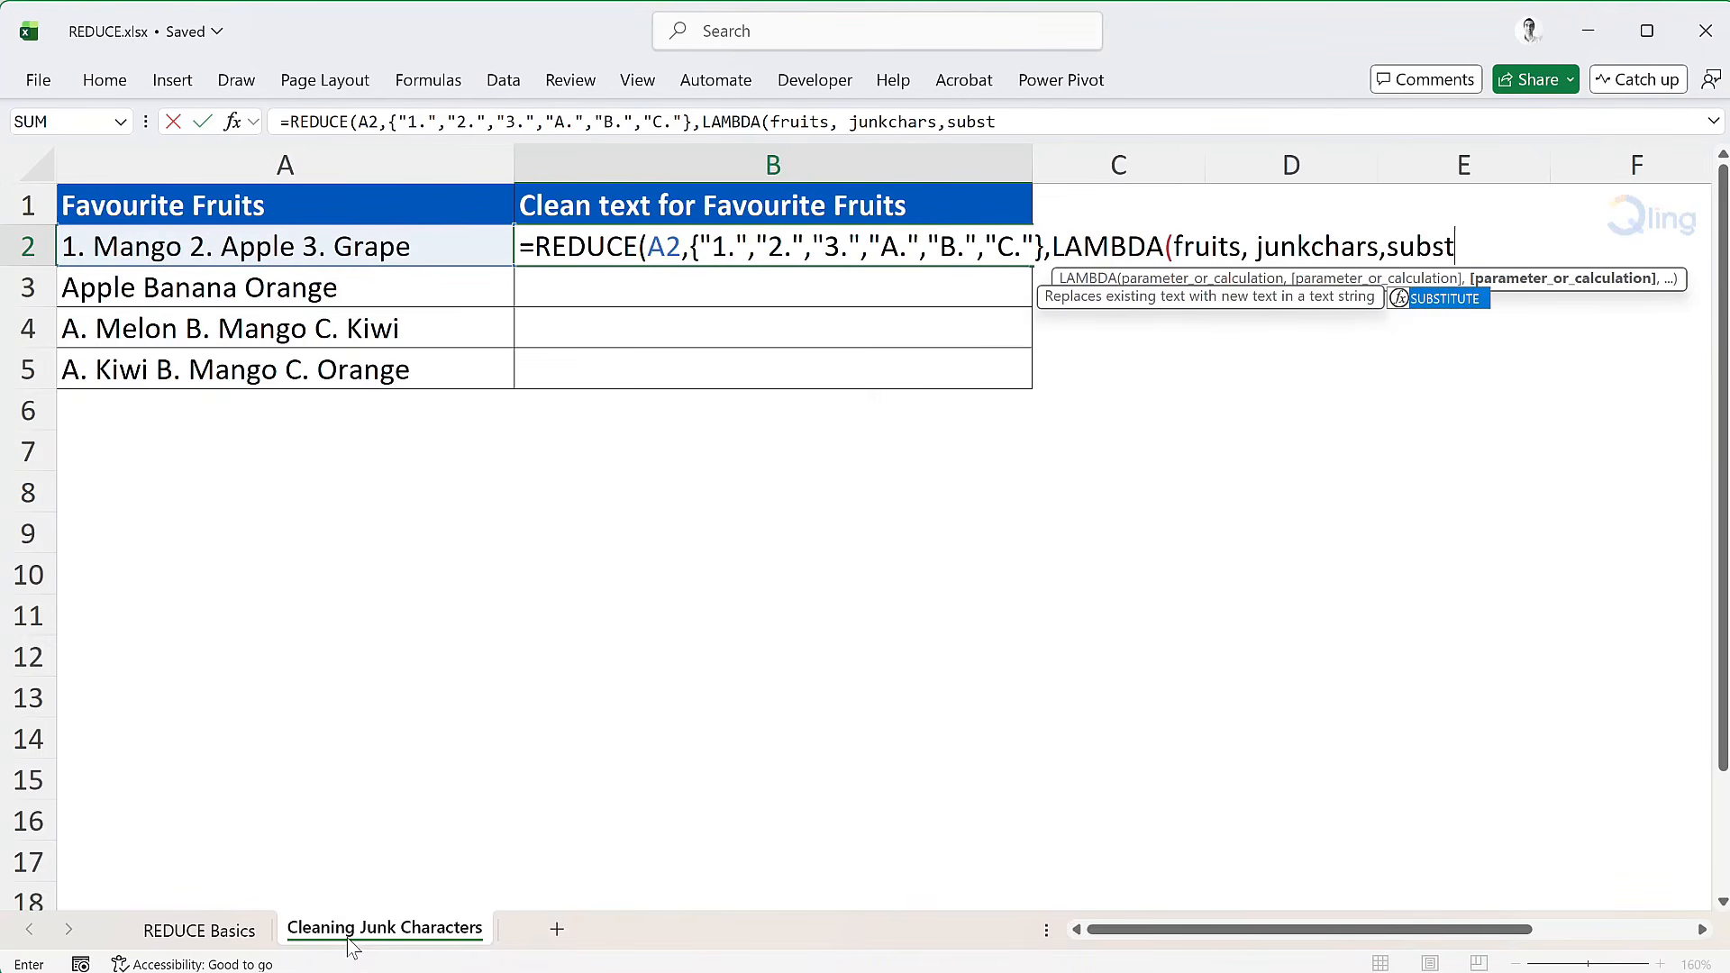
key("Tab")
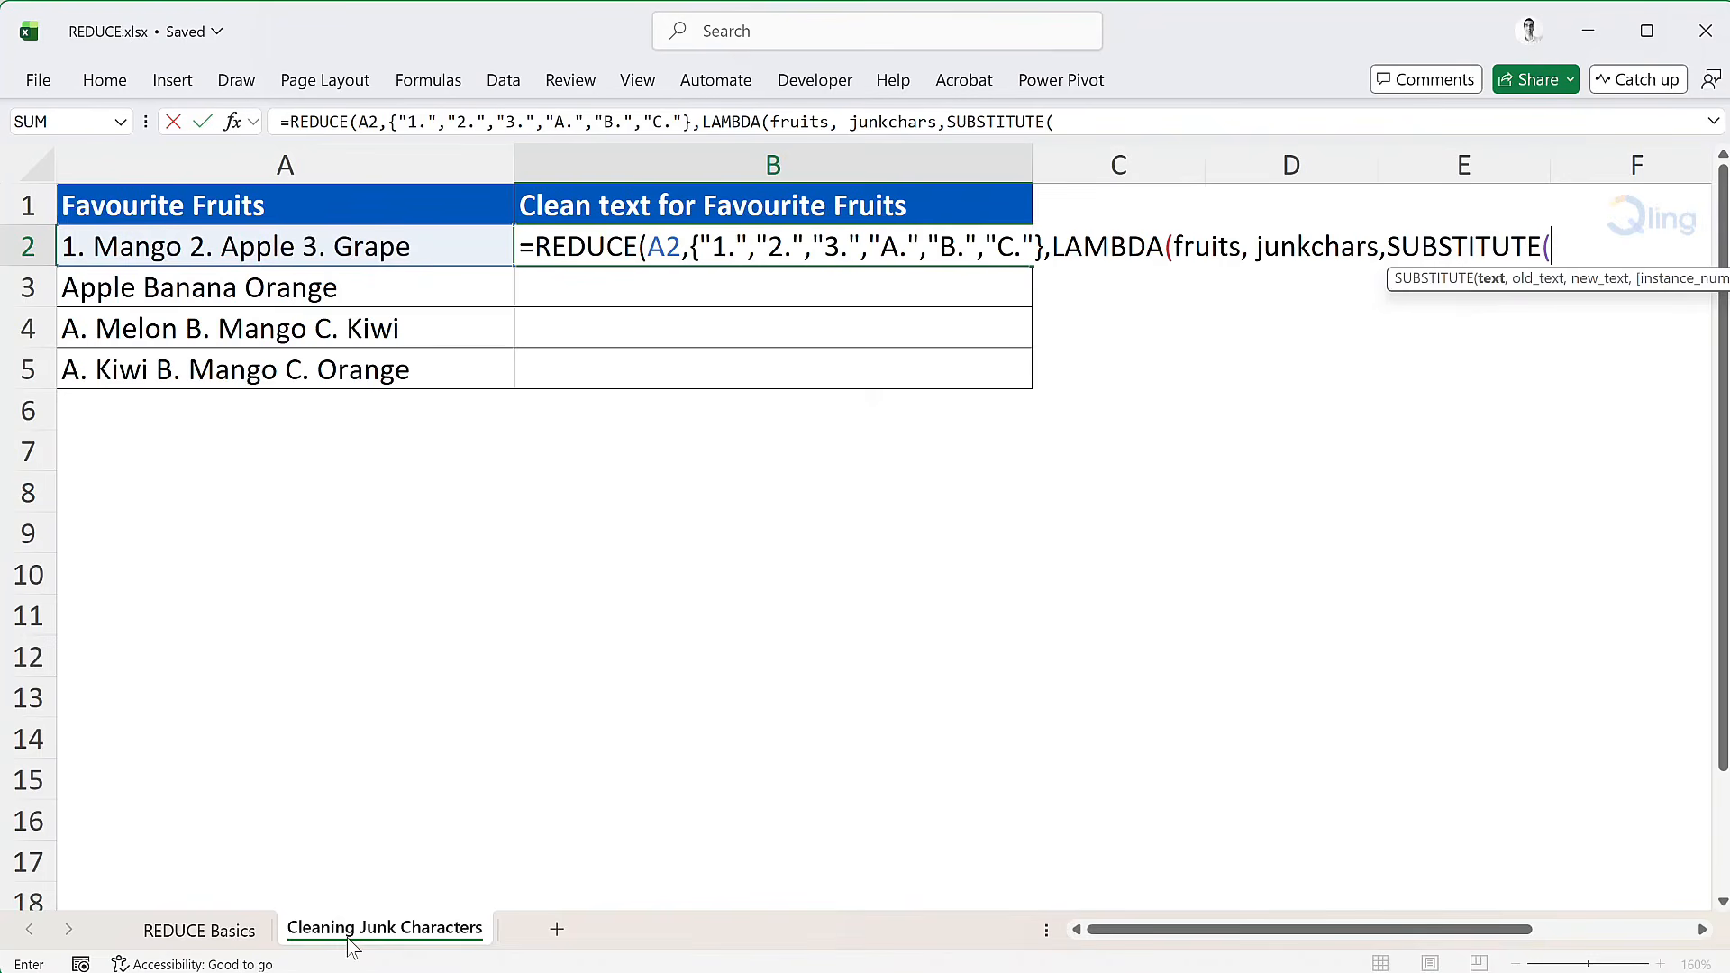
type("fruits,")
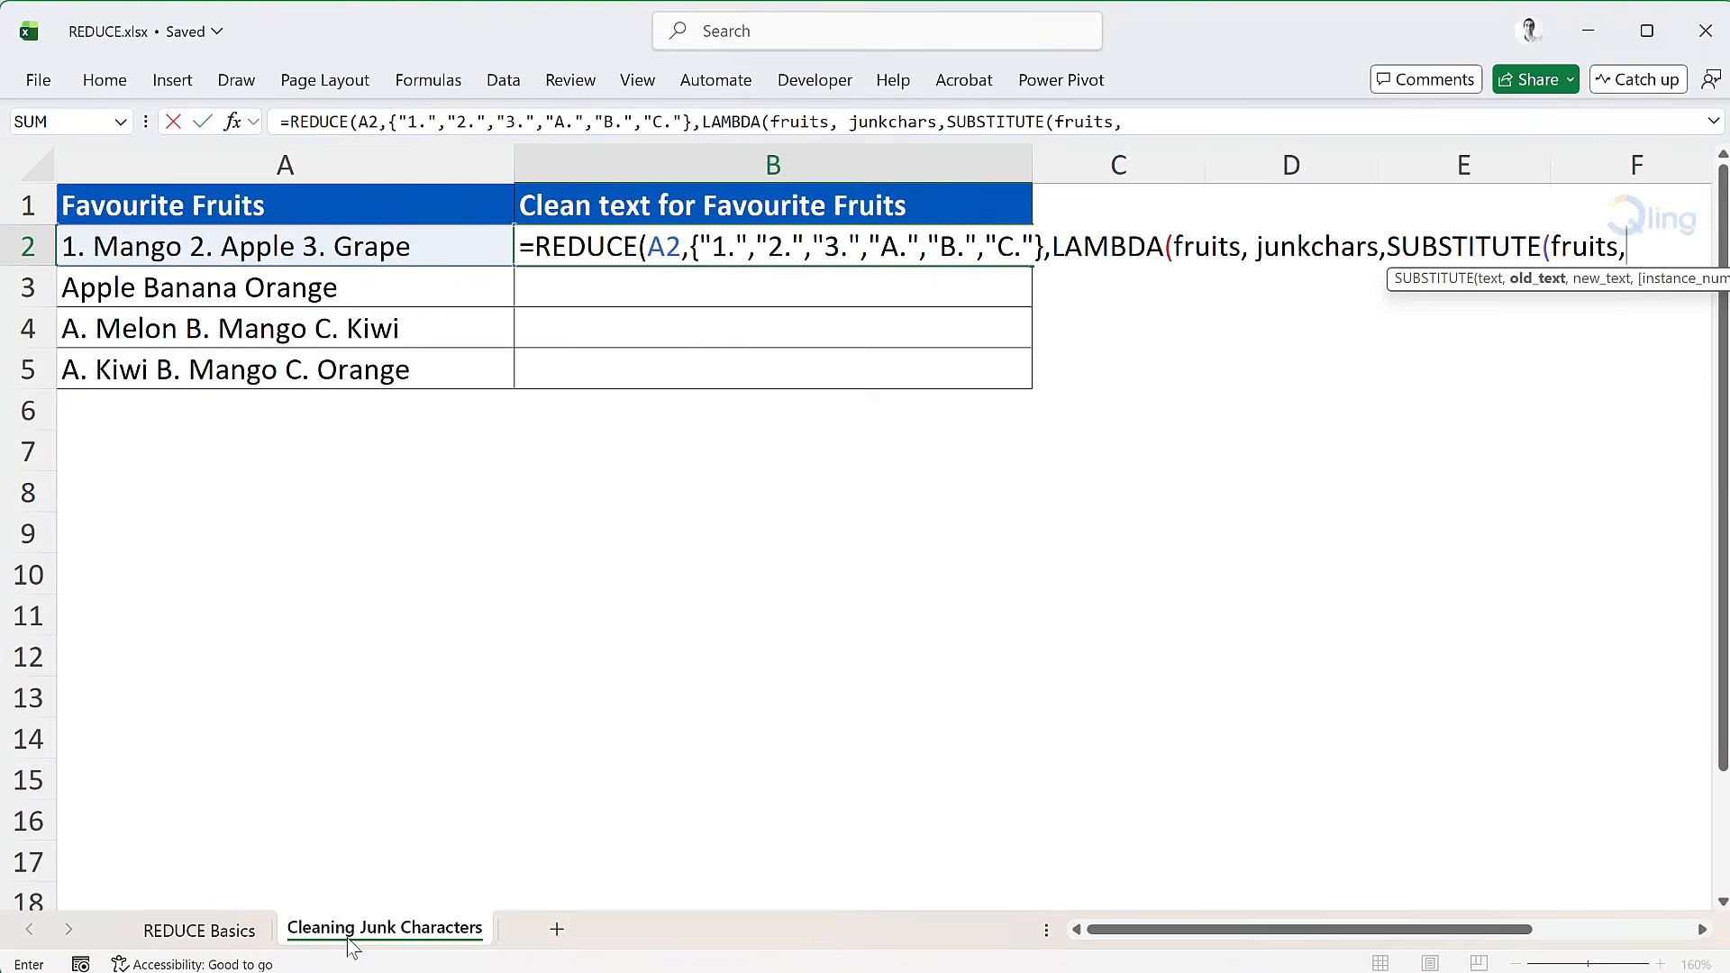
type("ju")
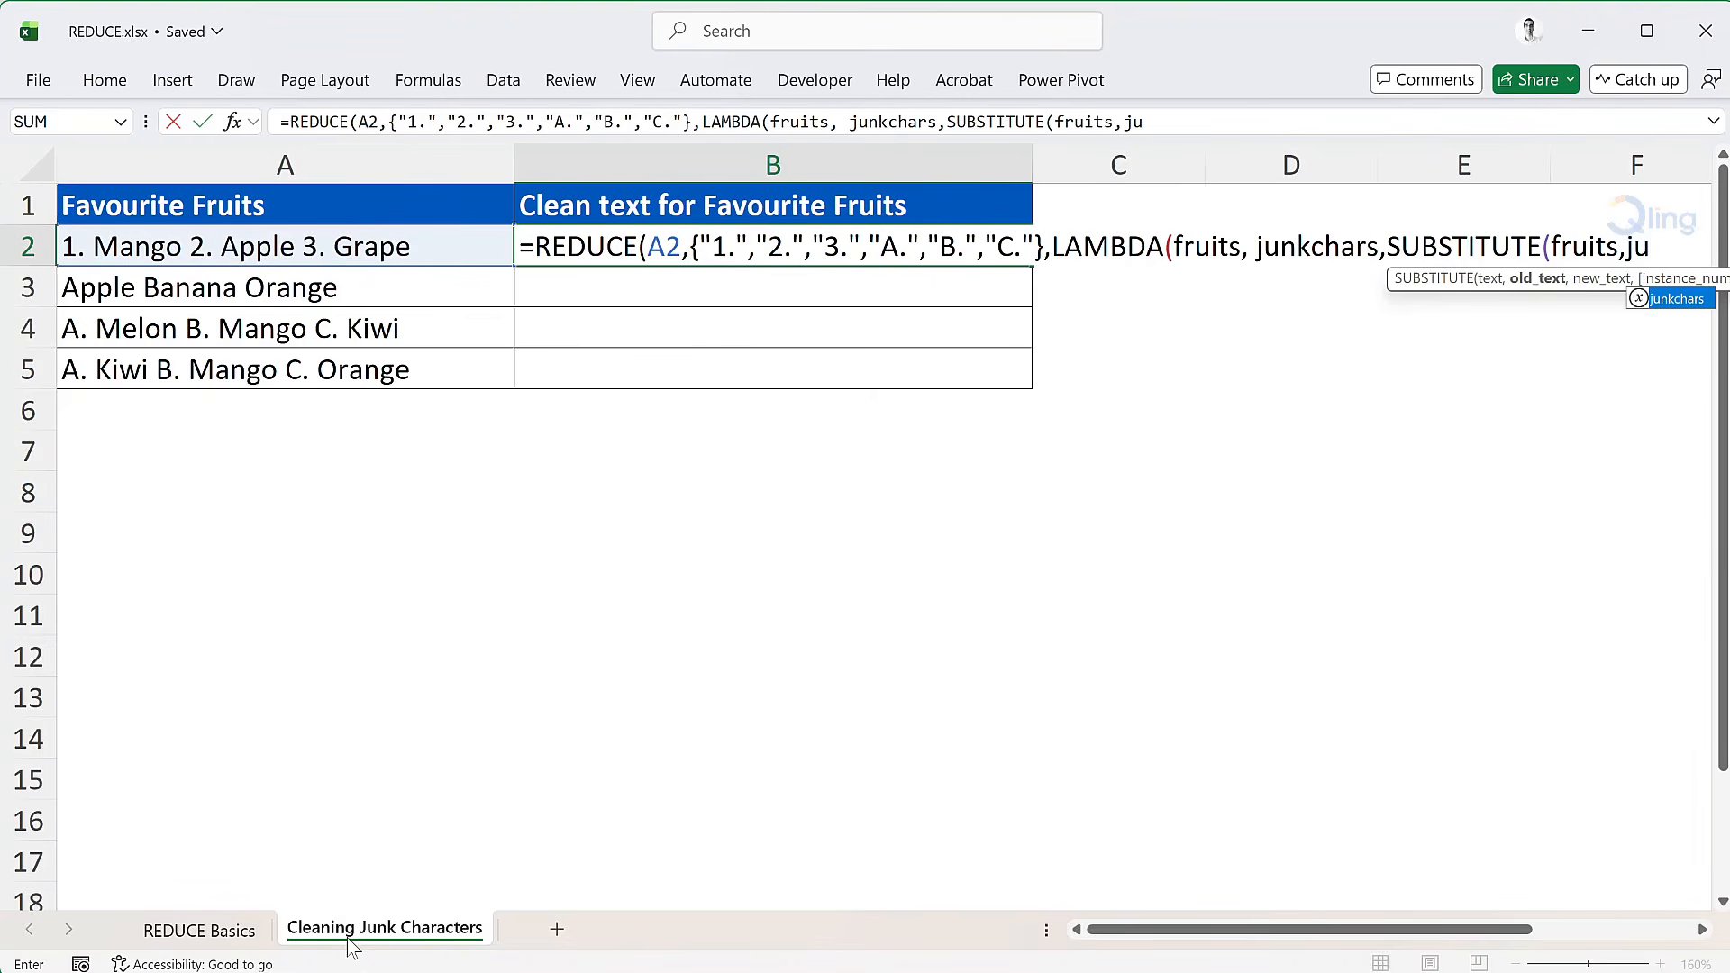
key("Tab")
type(",")
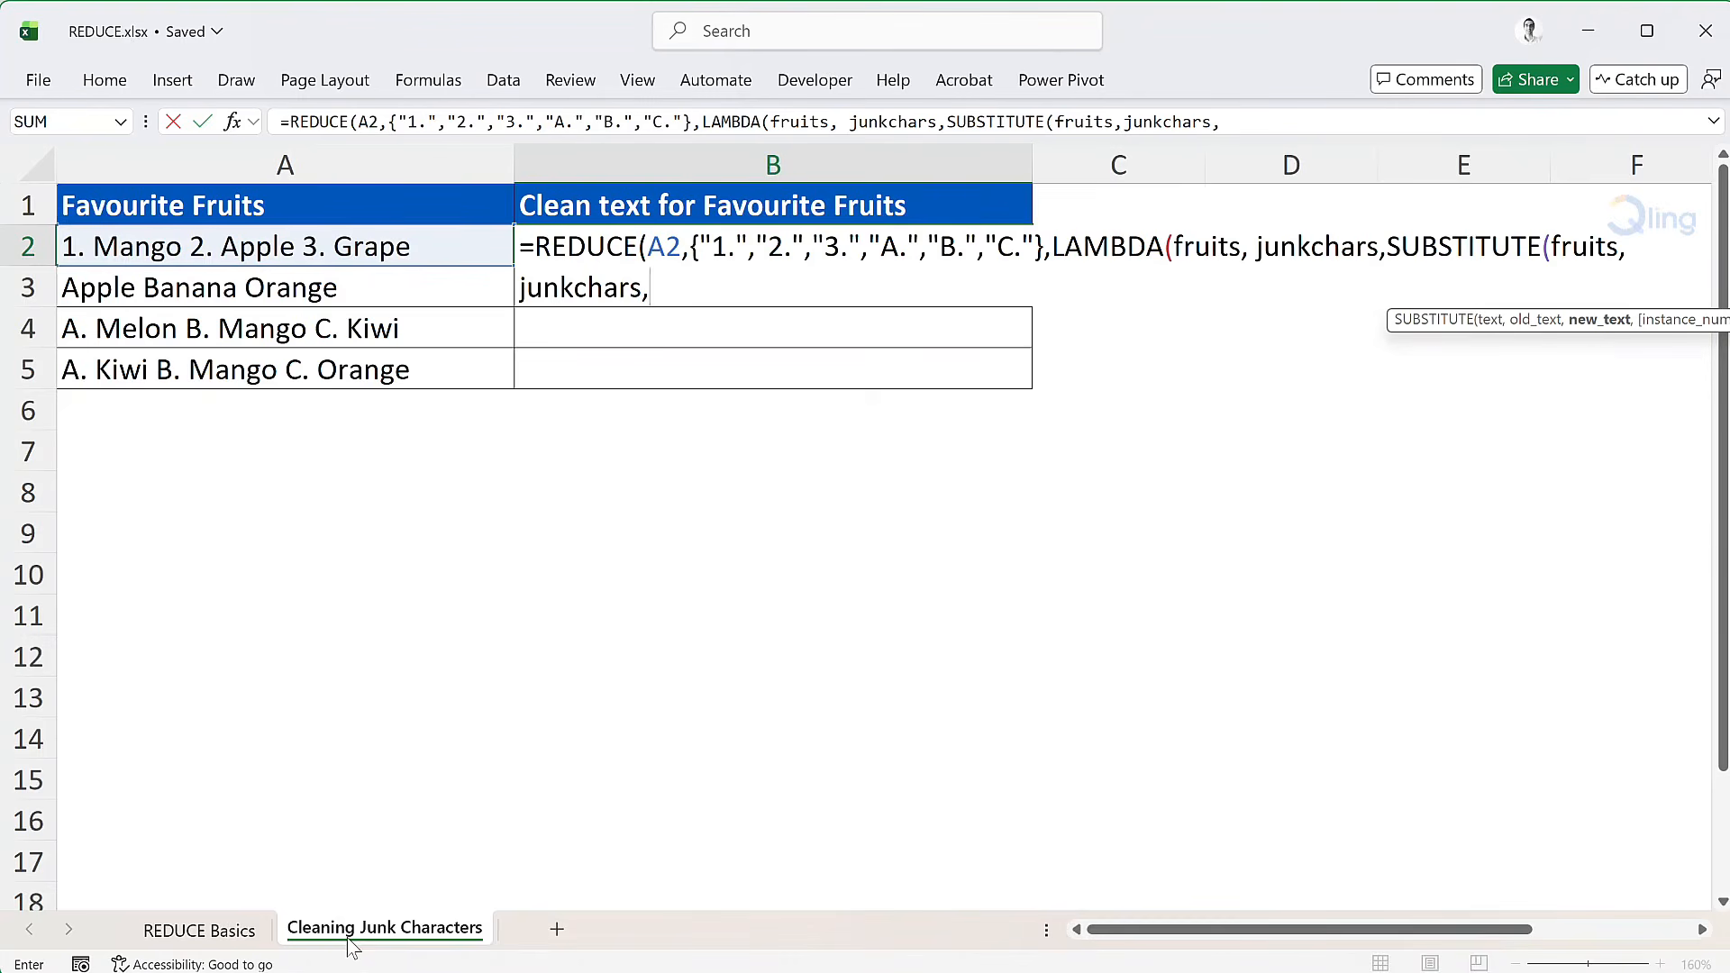
type("\"\")))")
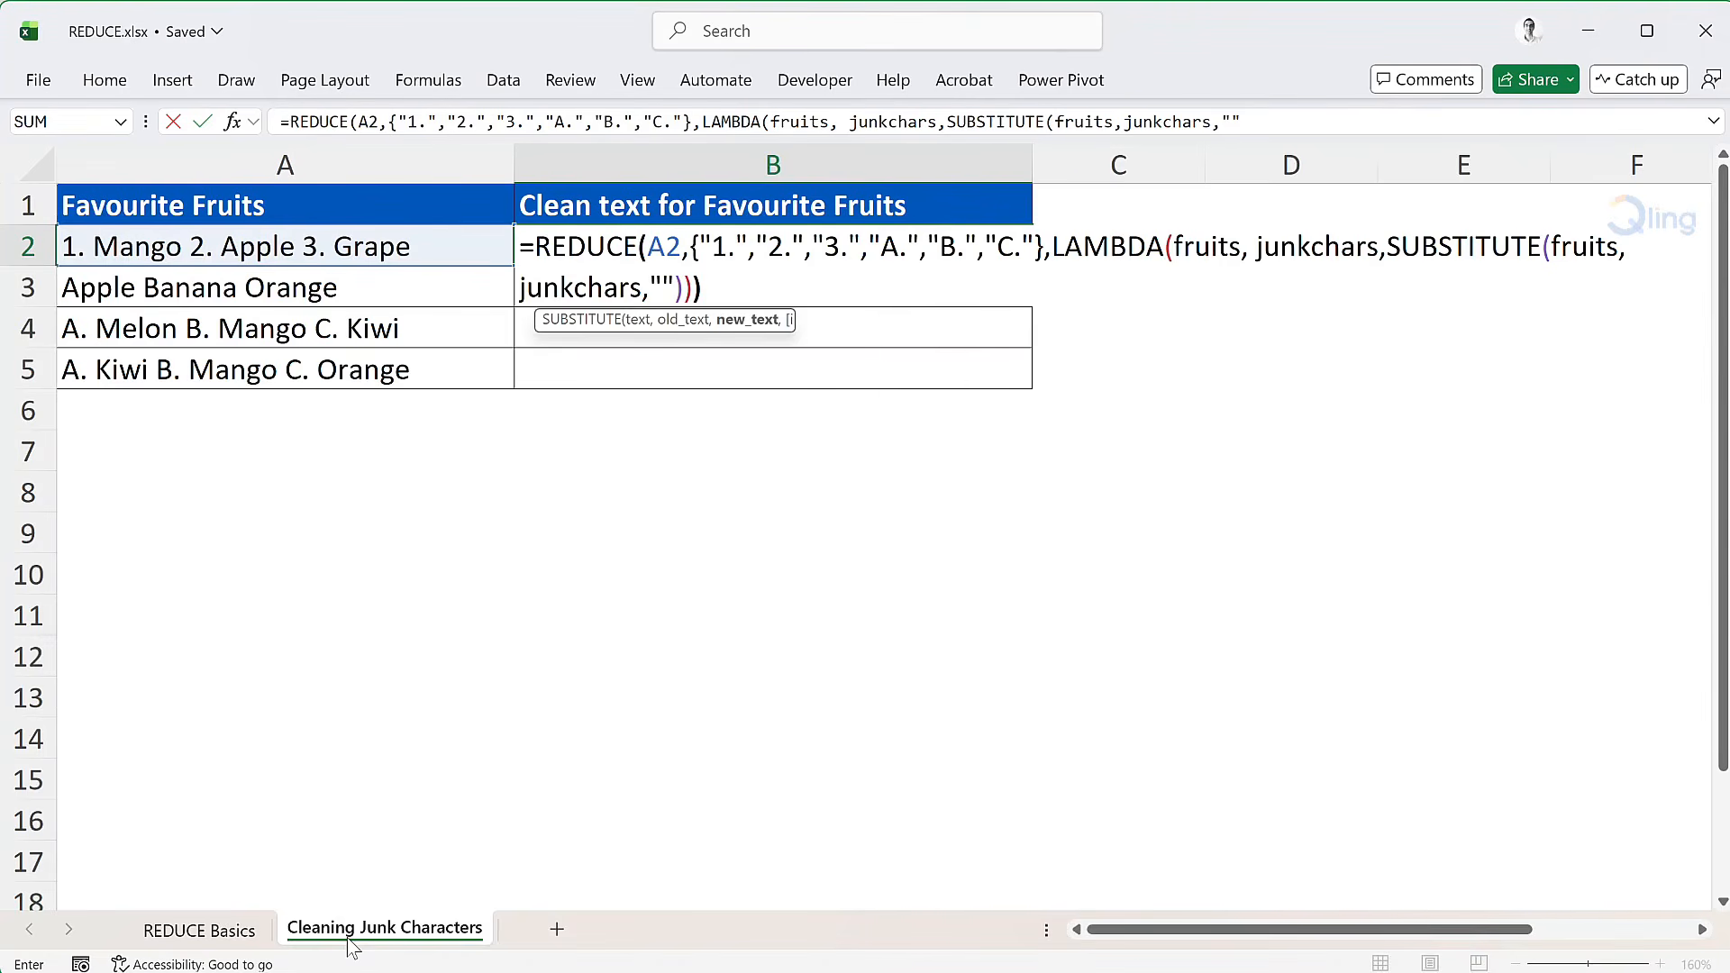
key("Return")
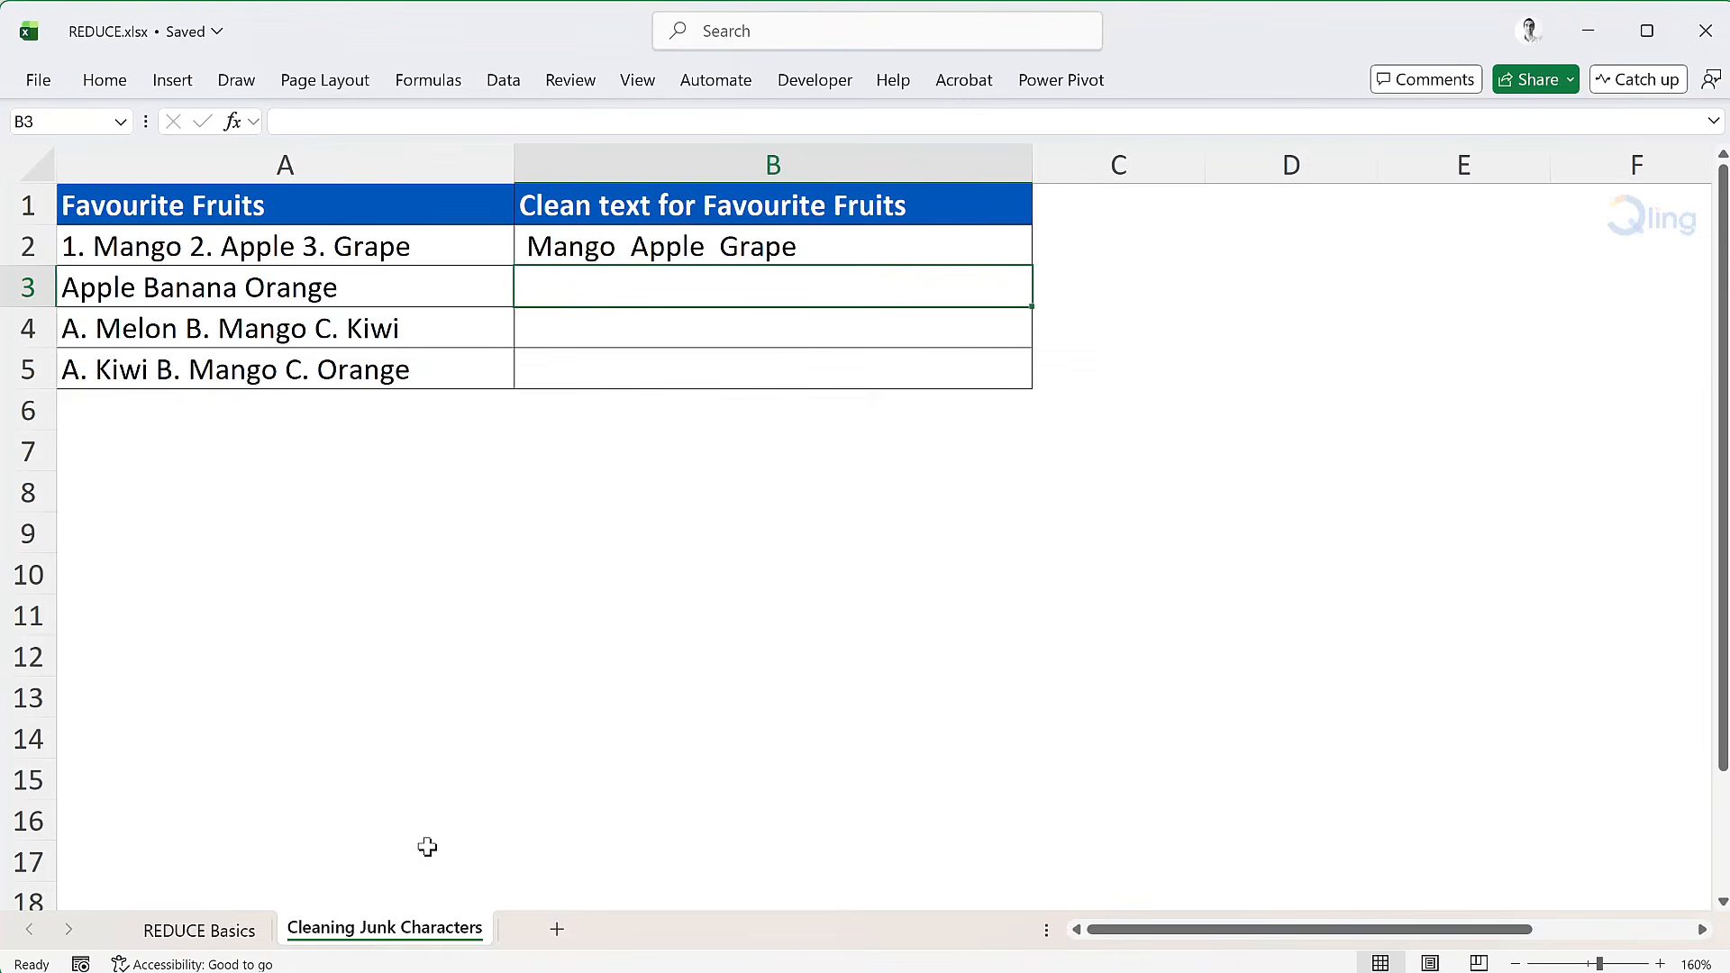
Step: Wrap the whole REDUCE formula in B2 in a TRIM function to remove the extra spaces
double_click(587, 246)
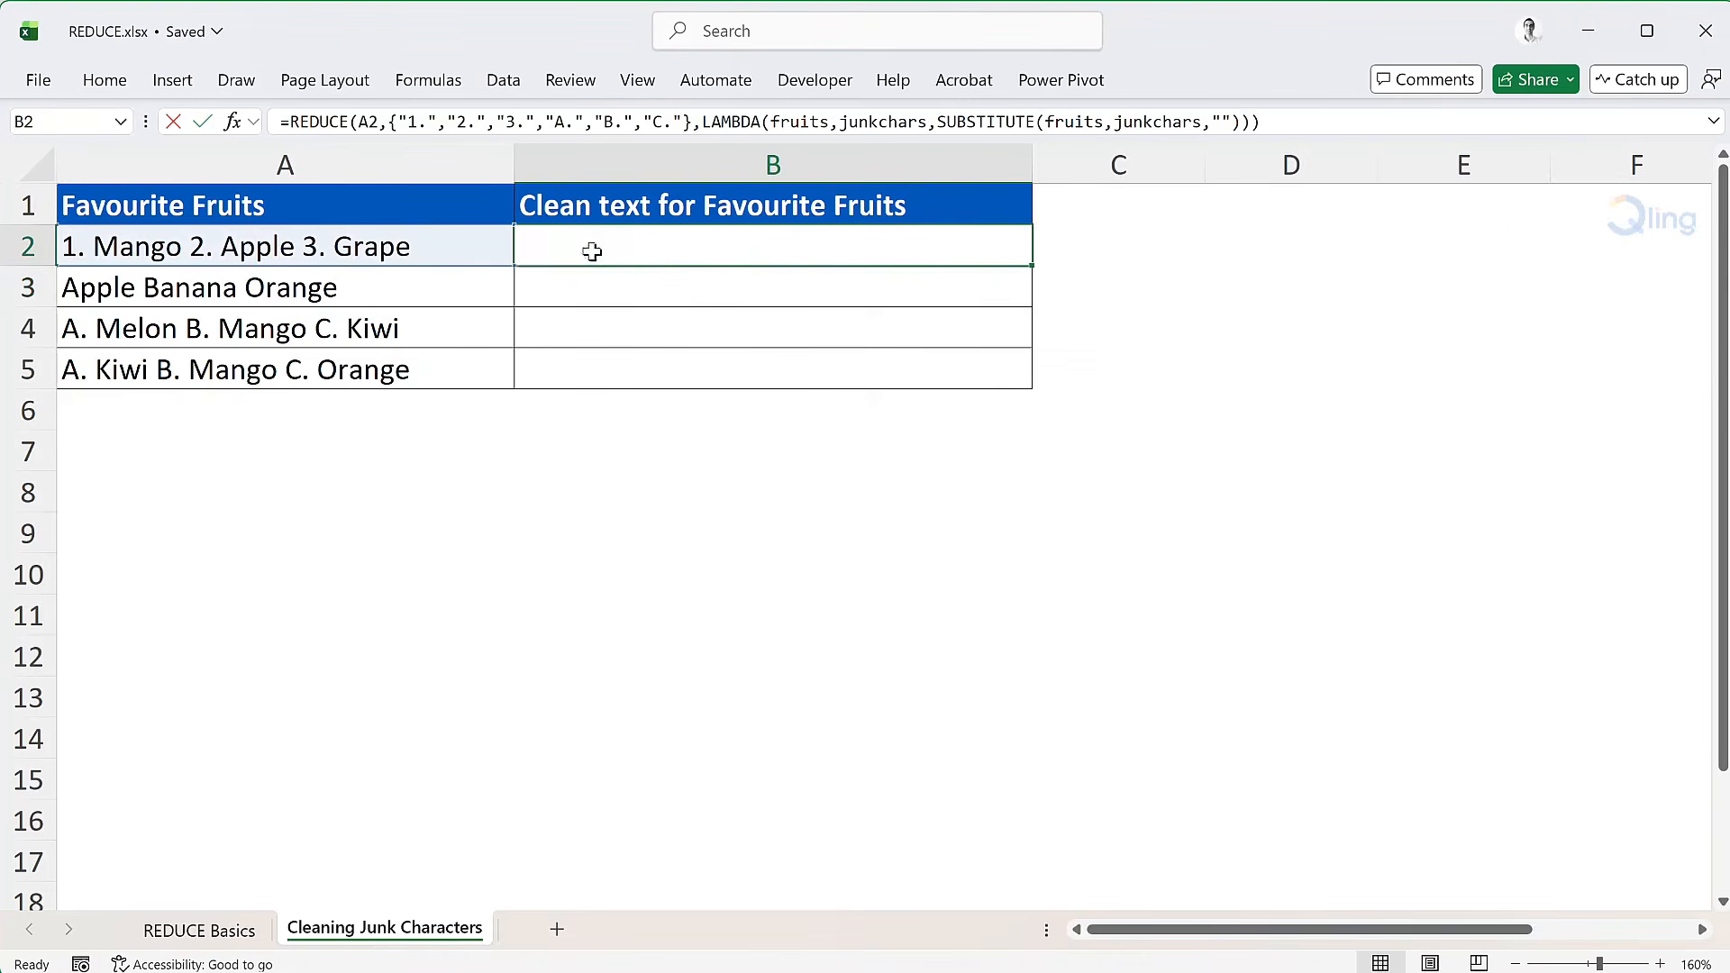
left_click(535, 246)
type("tri")
key("Tab")
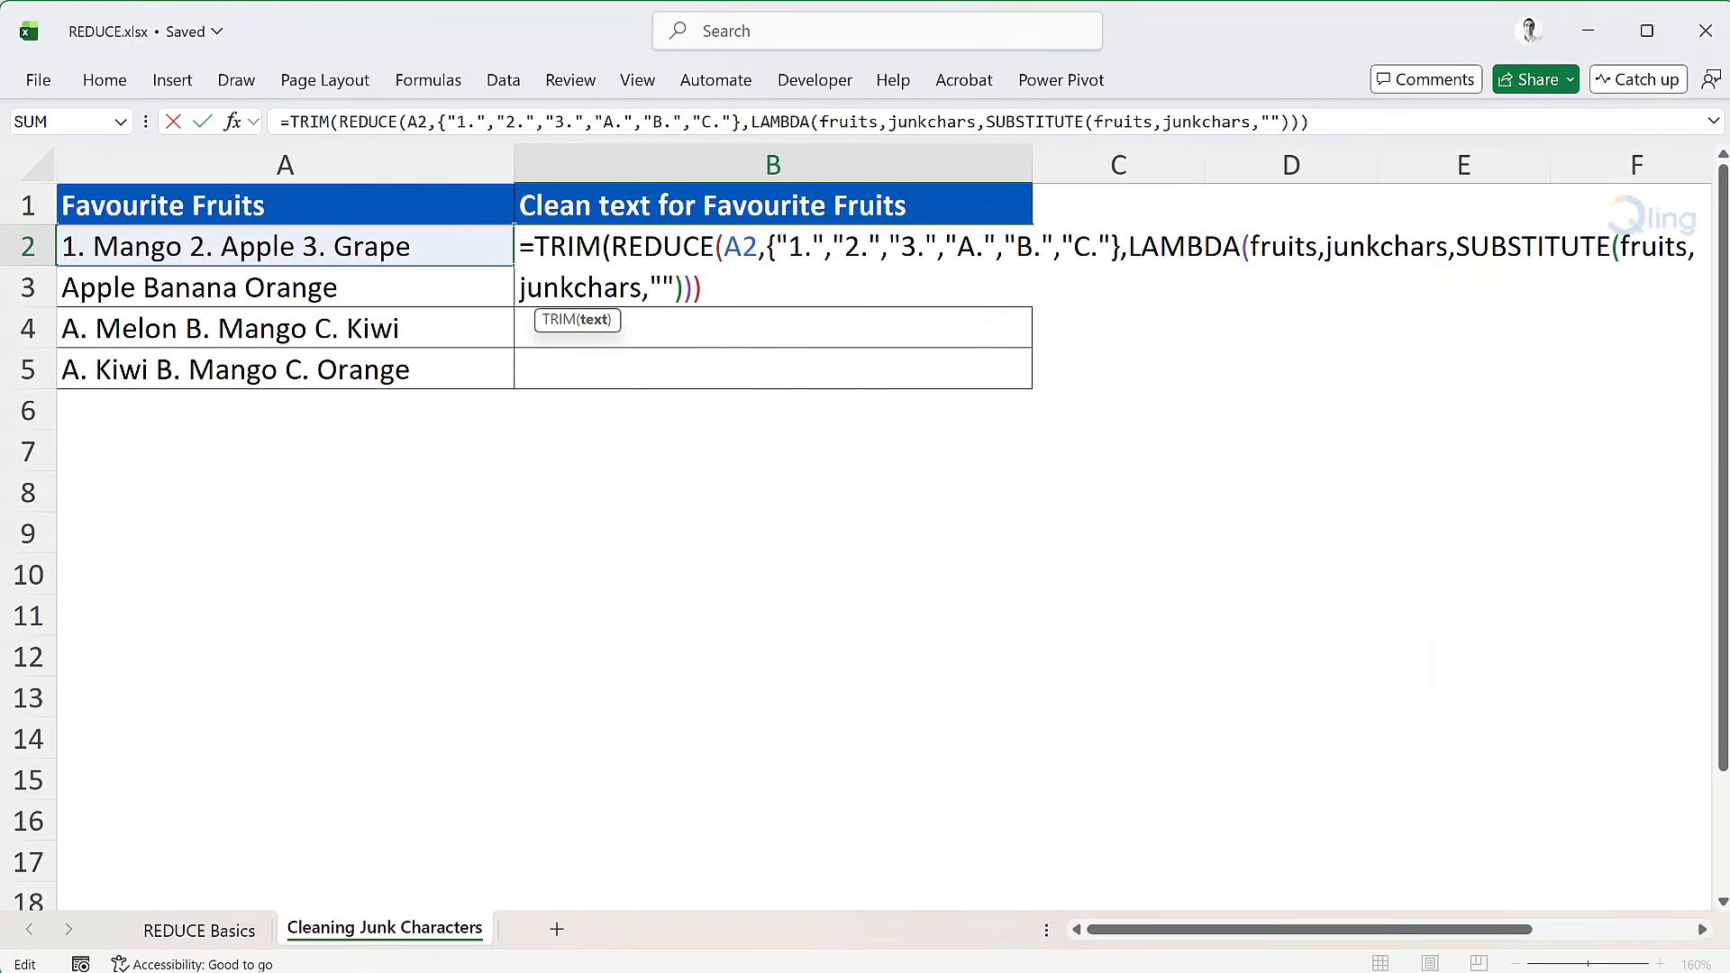
type(")")
key("Return")
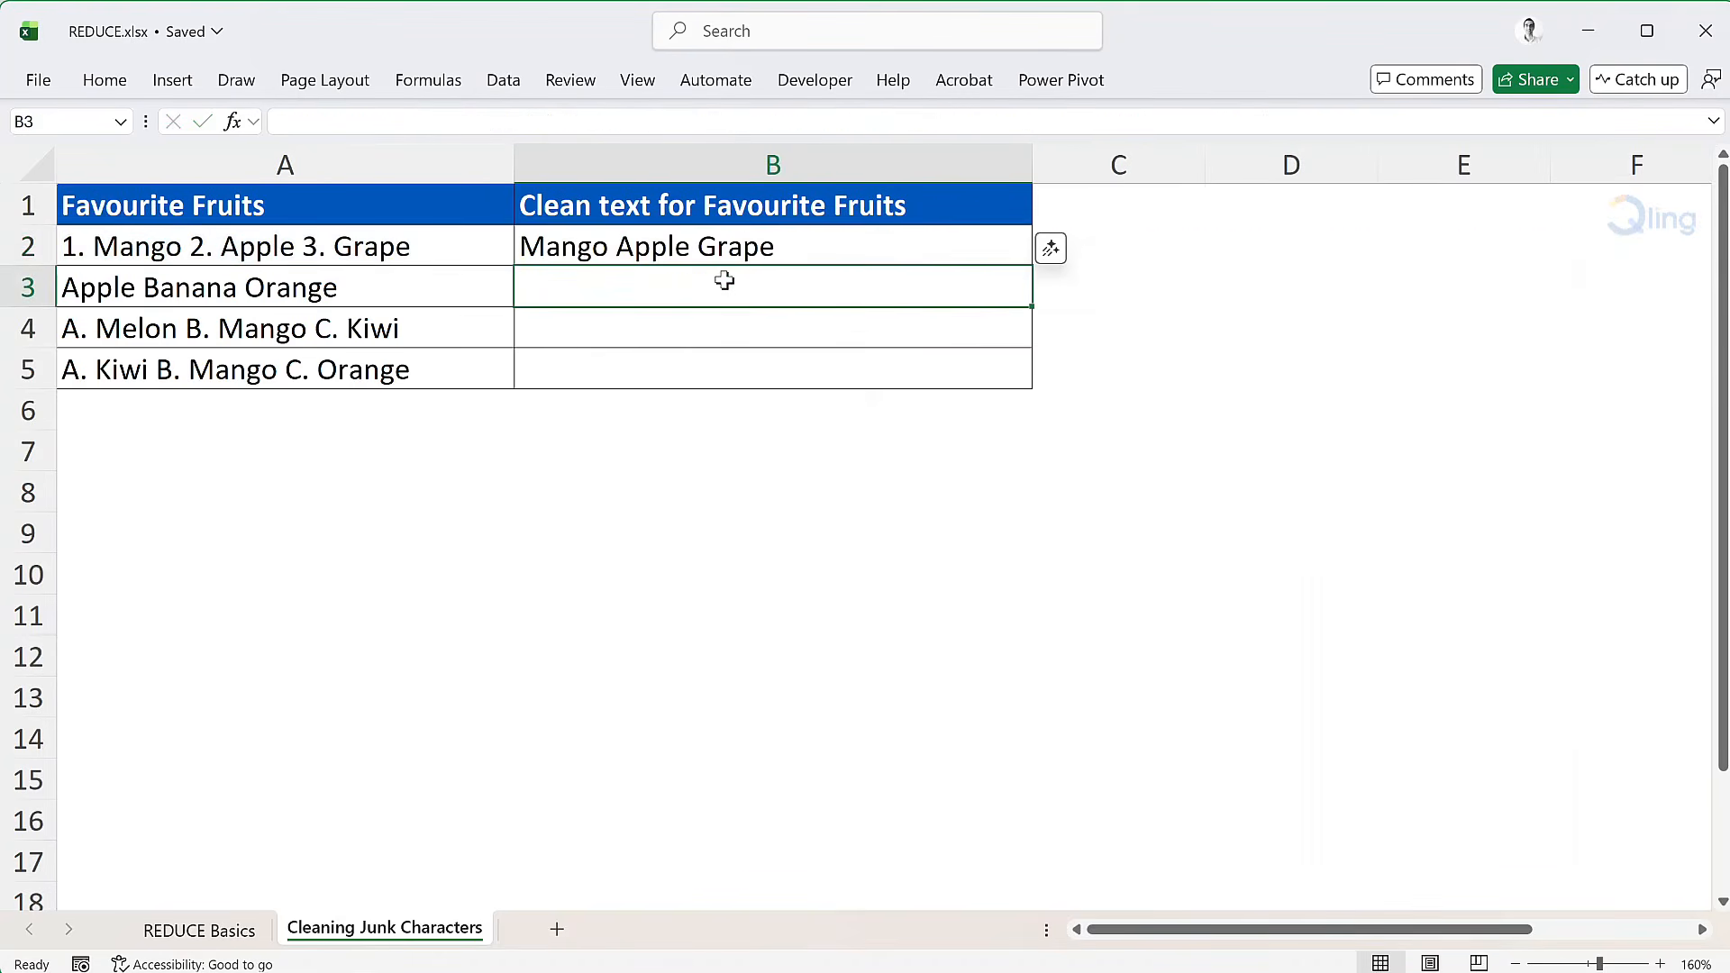
Step: Fill the B2 formula down through B5 for the remaining fruit entries
left_click(965, 234)
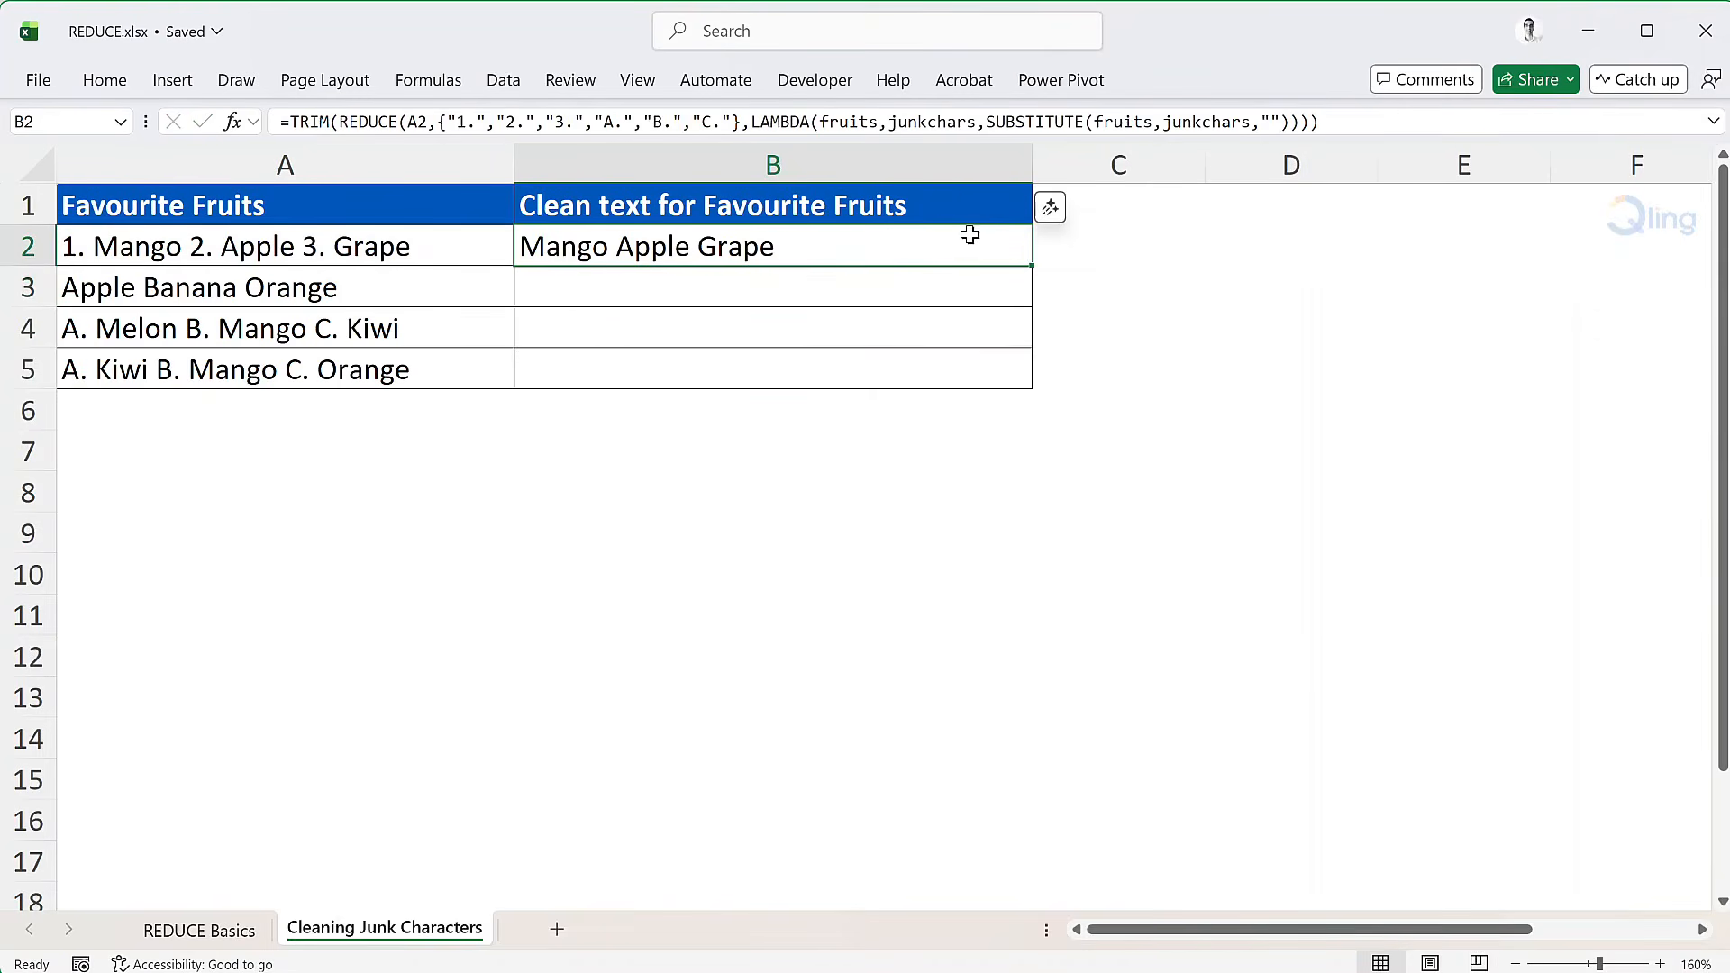
double_click(1032, 269)
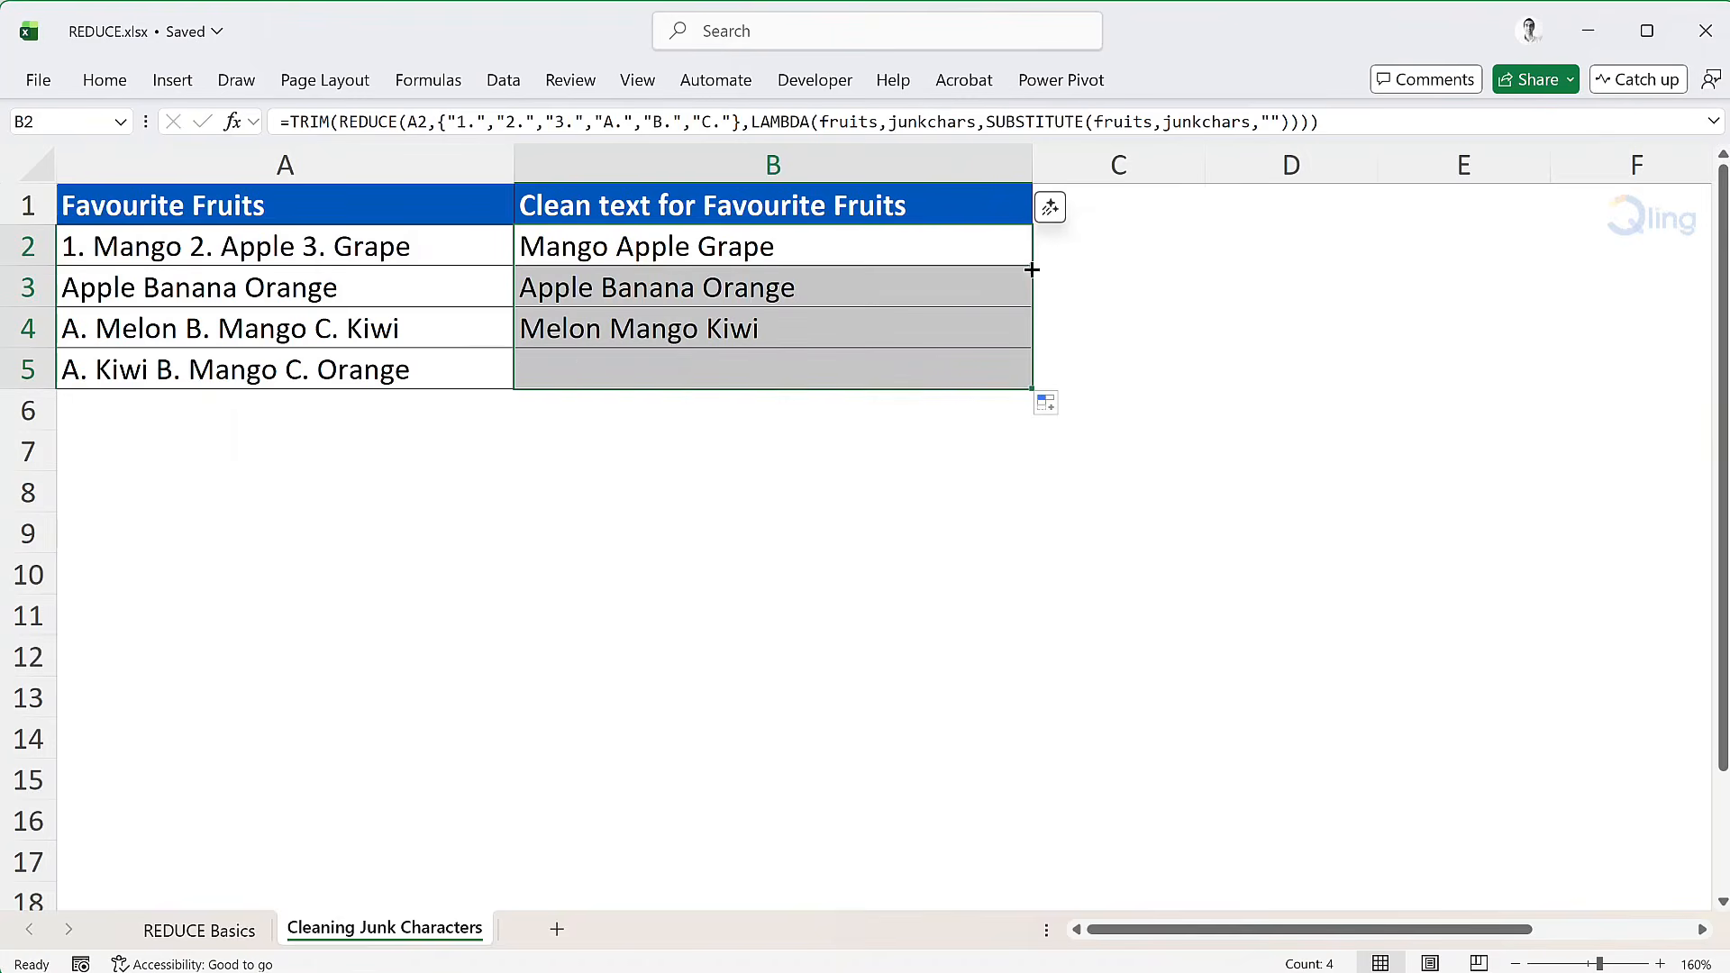
left_click(1062, 249)
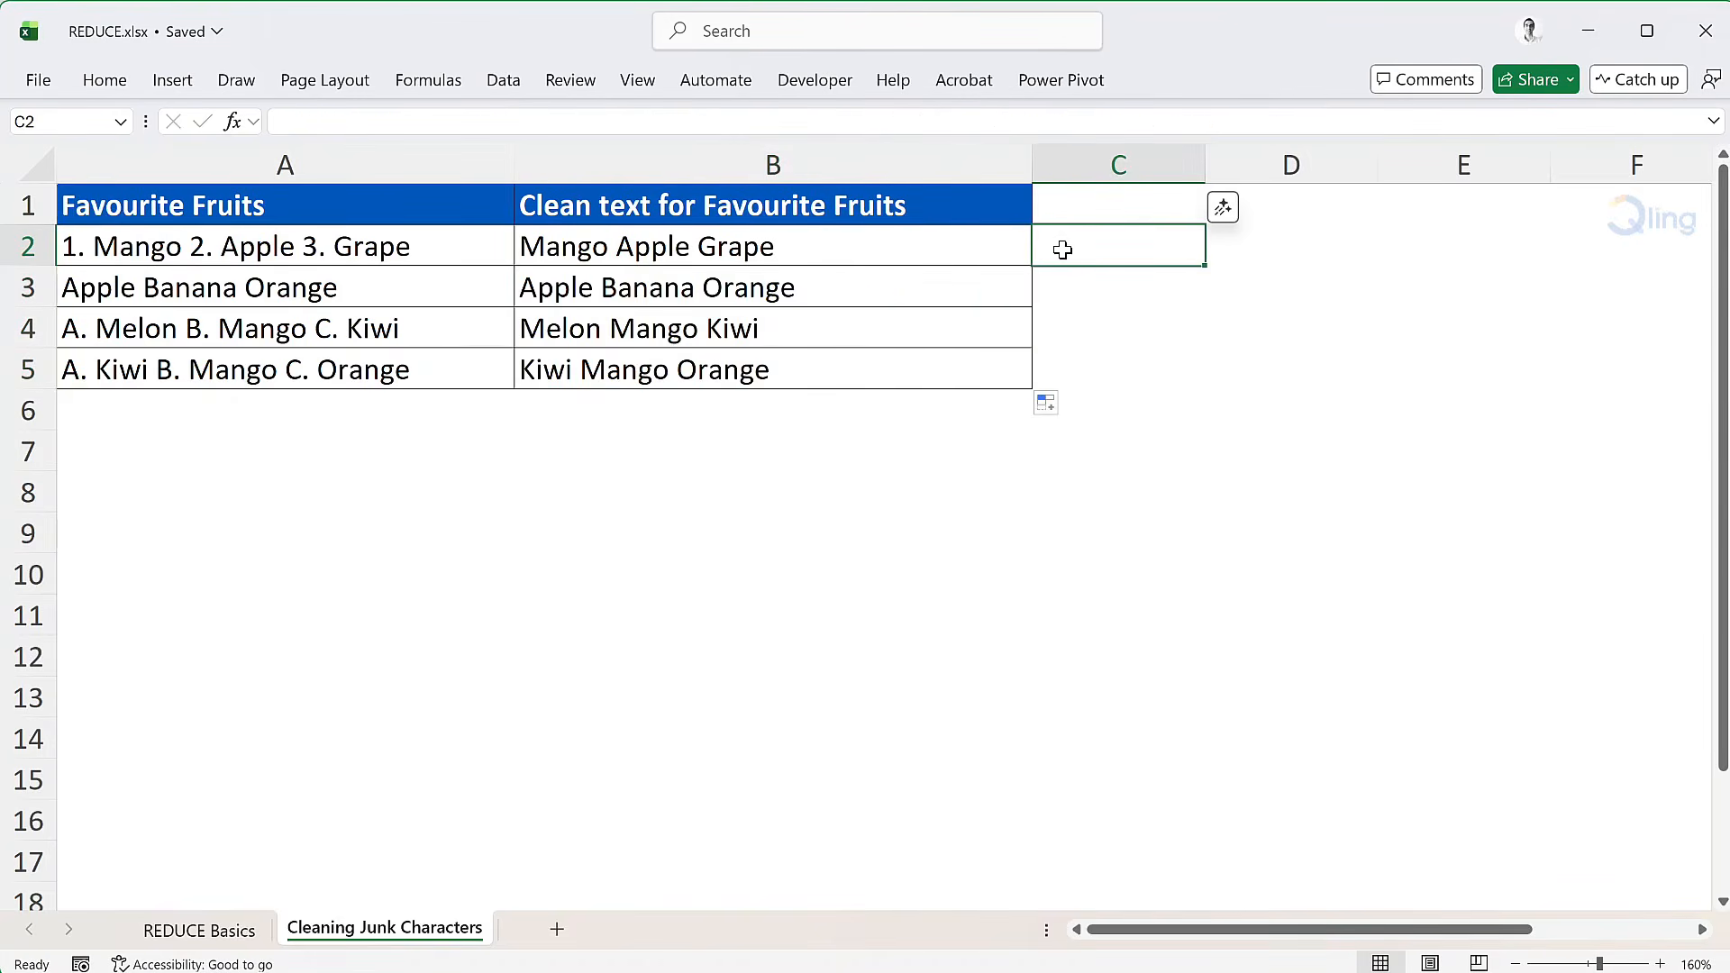